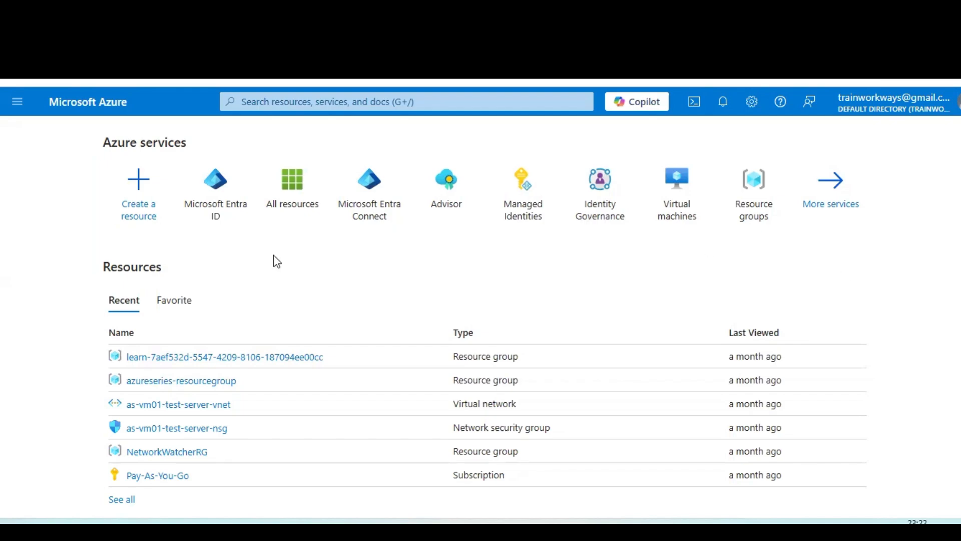
Step: Open Microsoft Entra ID from the Identity category of all services
{"action": "left_click", "coordinate": [18, 105]}
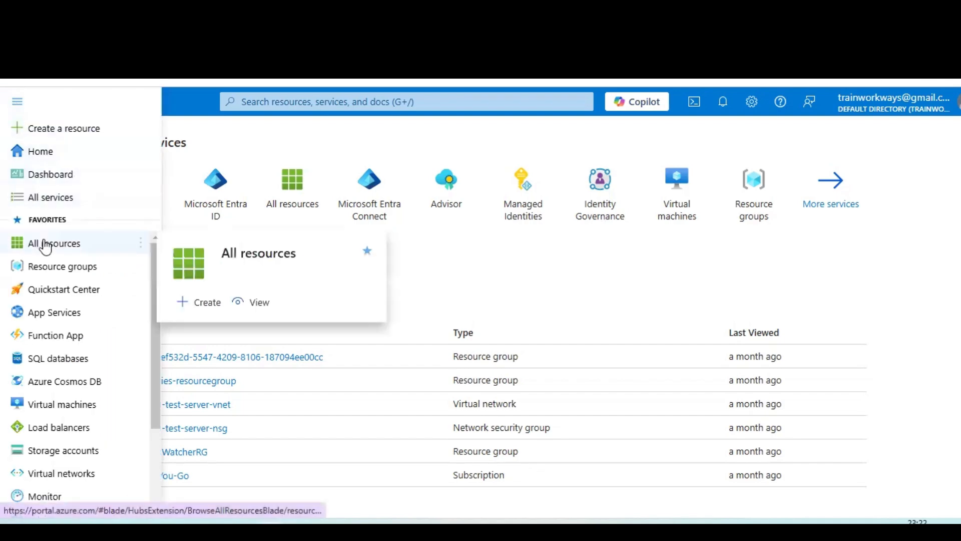
{"action": "left_click", "coordinate": [57, 205]}
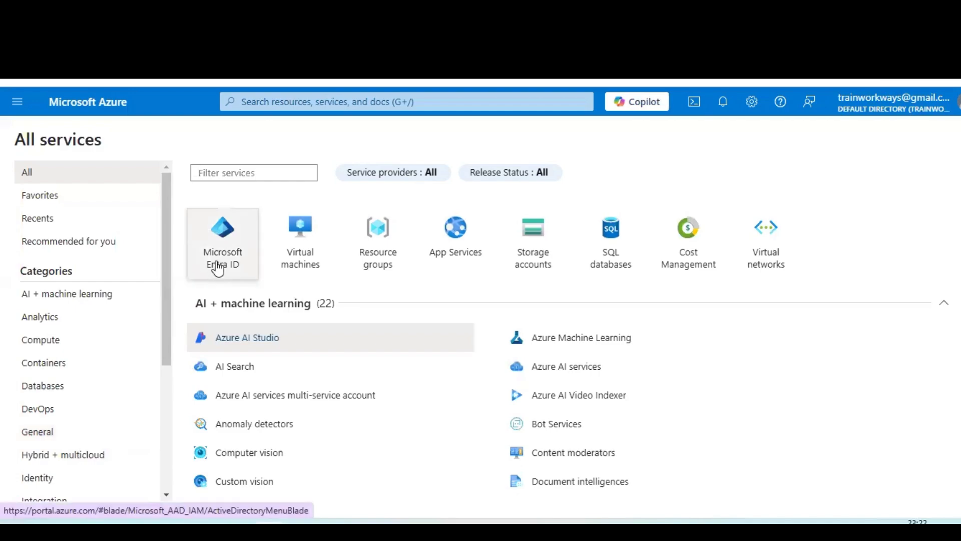
{"action": "scroll", "coordinate": [118, 401], "scroll_direction": "down", "scroll_amount": 3}
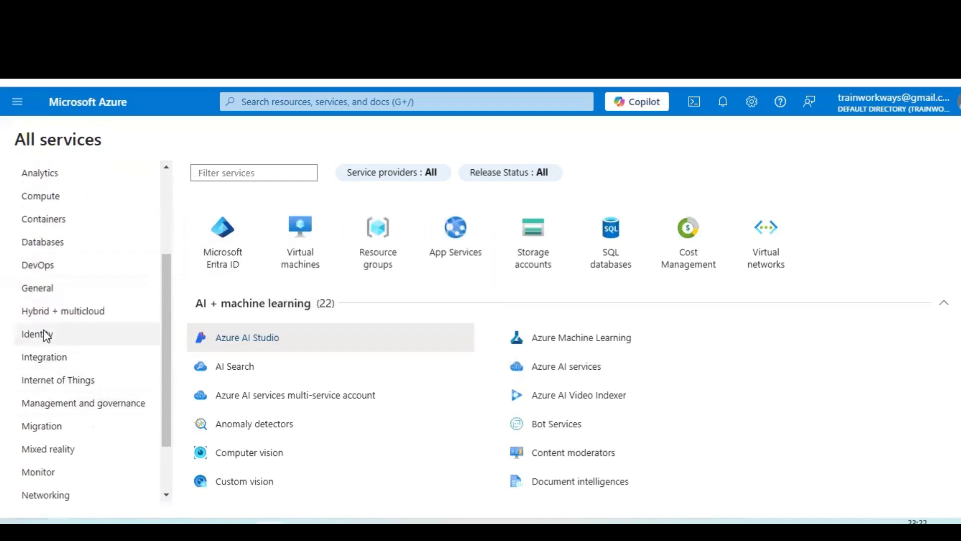
{"action": "left_click", "coordinate": [148, 339]}
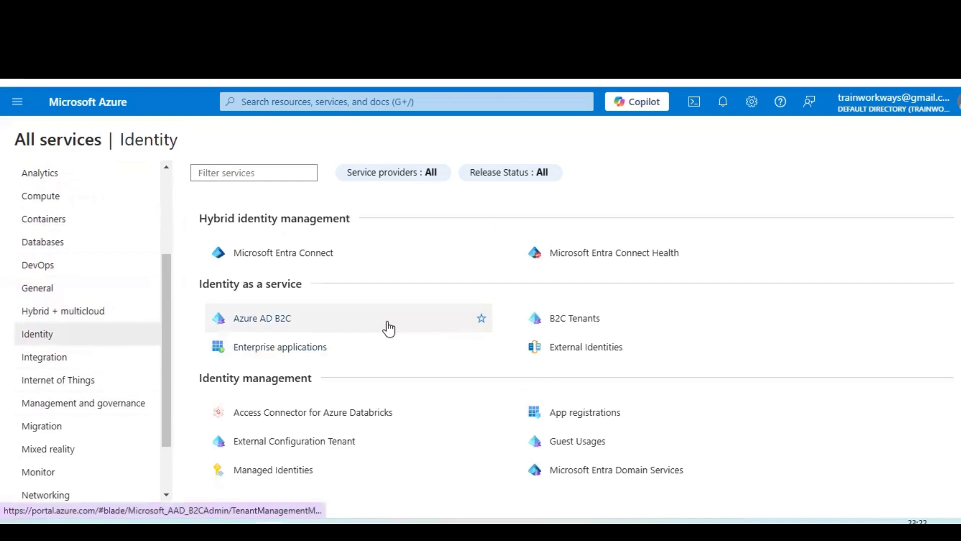
{"action": "mouse_move", "coordinate": [381, 325]}
{"action": "scroll", "coordinate": [376, 300], "scroll_direction": "down", "scroll_amount": 3}
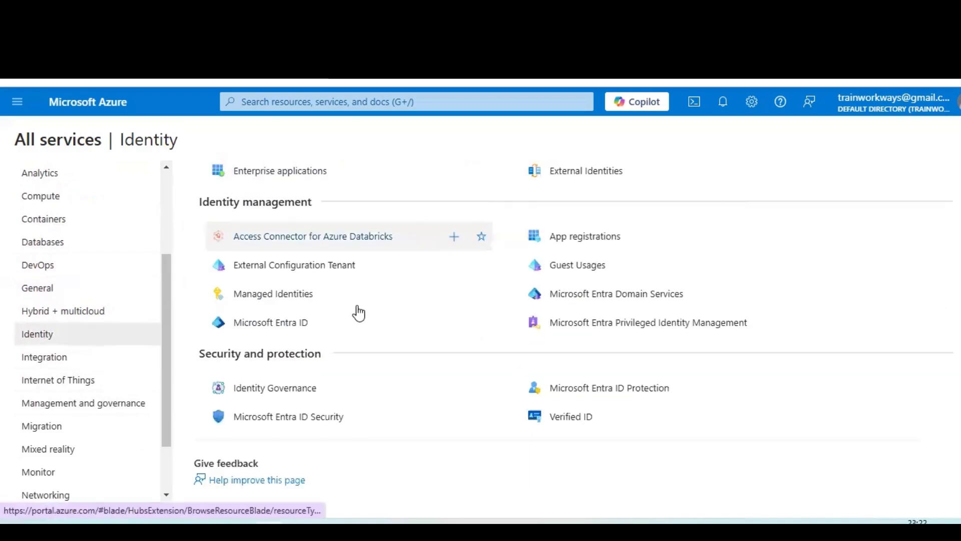
{"action": "mouse_move", "coordinate": [295, 321]}
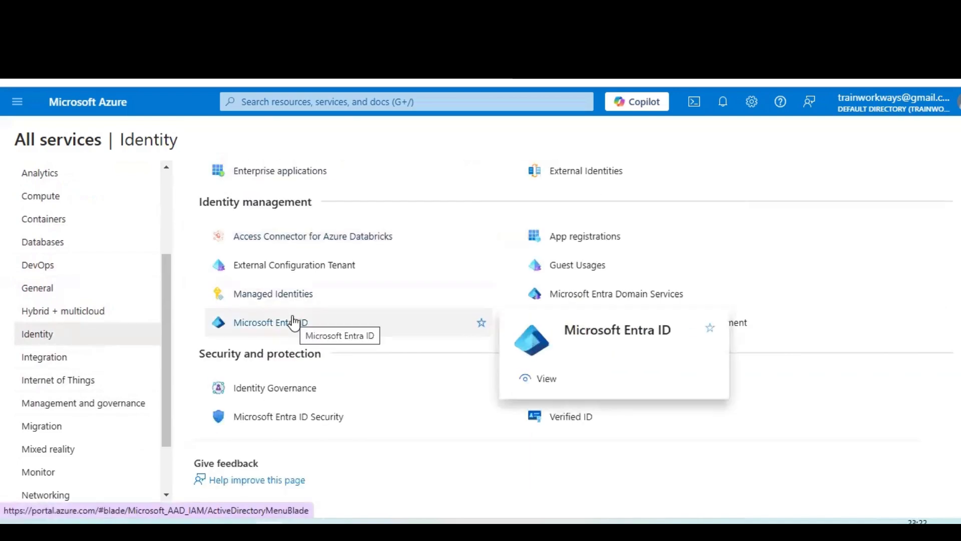
{"action": "left_click", "coordinate": [295, 322]}
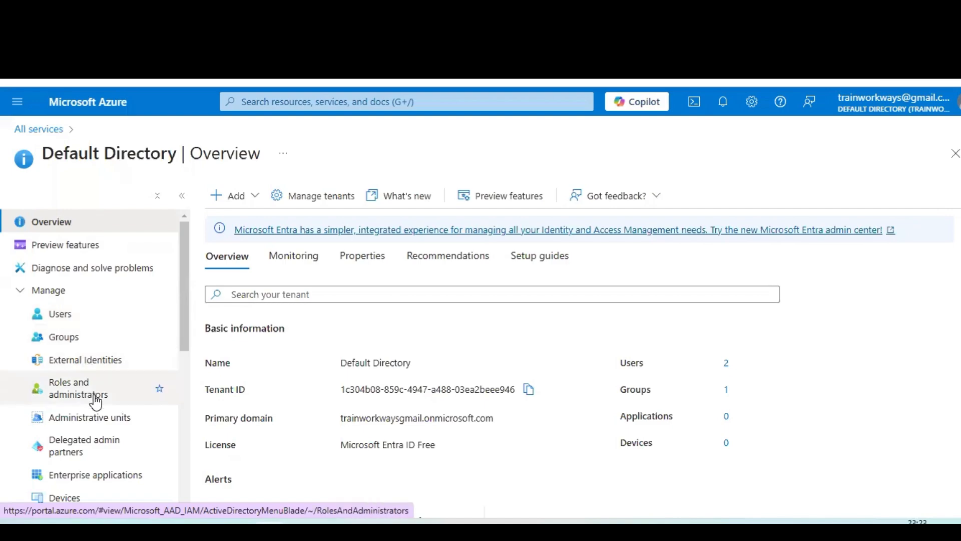
Step: Open the list of all groups in the default directory
{"action": "scroll", "coordinate": [99, 424], "scroll_direction": "down", "scroll_amount": 3}
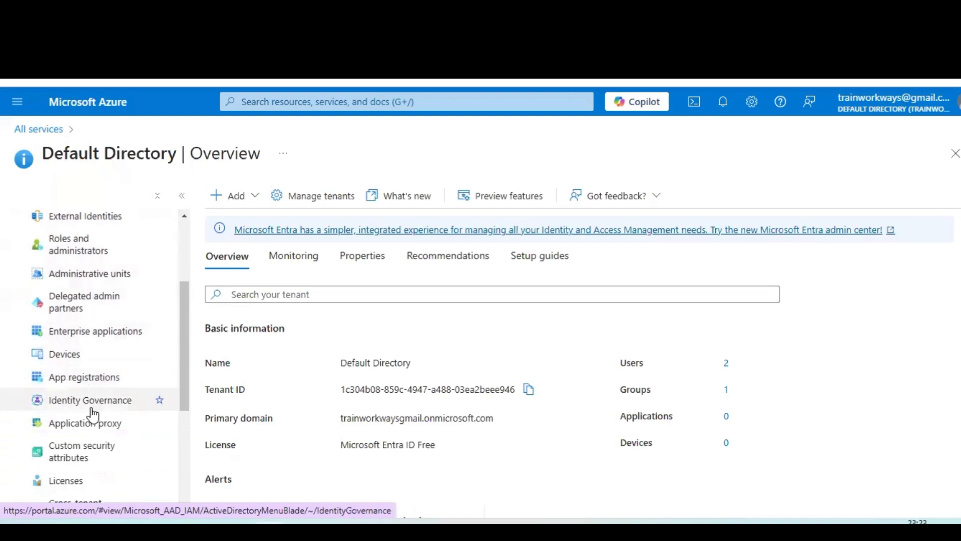
{"action": "scroll", "coordinate": [93, 415], "scroll_direction": "down", "scroll_amount": 2}
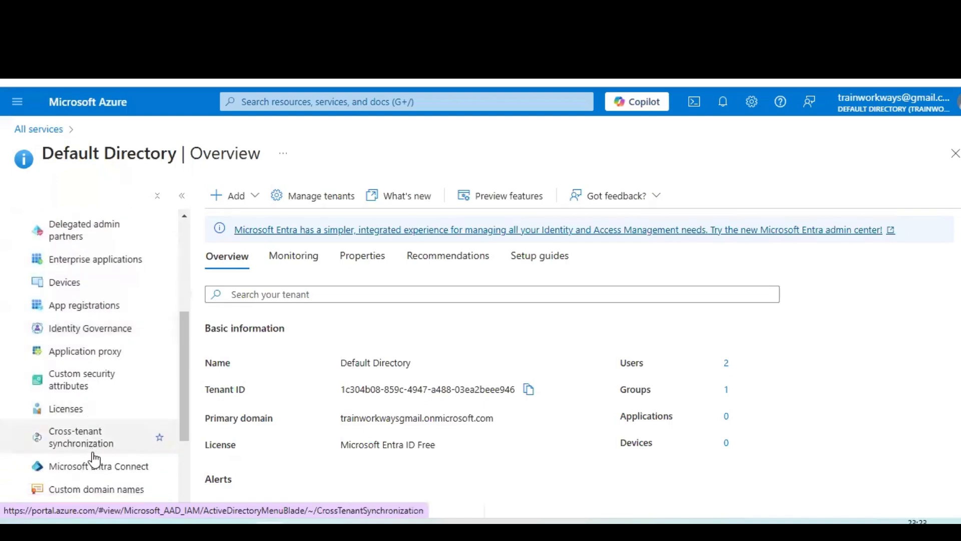
{"action": "scroll", "coordinate": [94, 459], "scroll_direction": "up", "scroll_amount": 5}
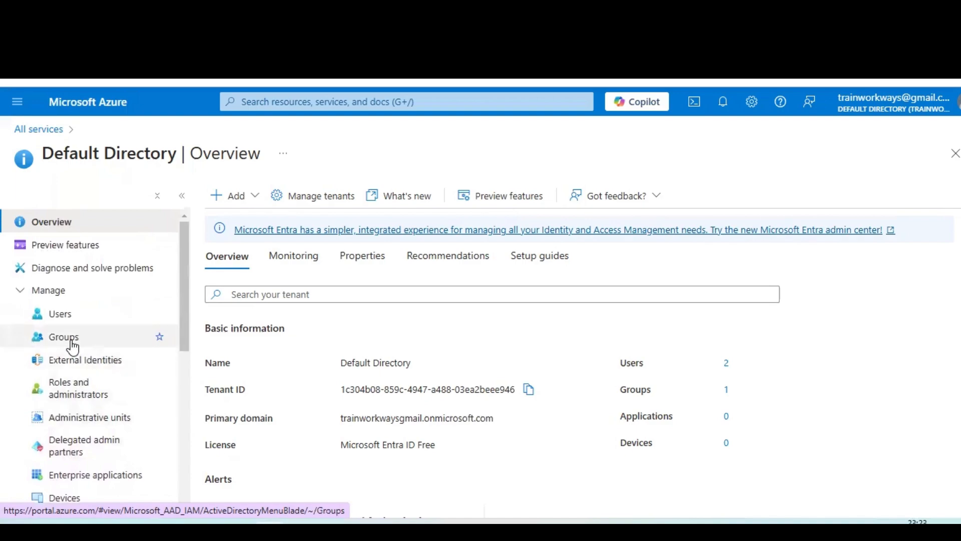
{"action": "left_click", "coordinate": [74, 344]}
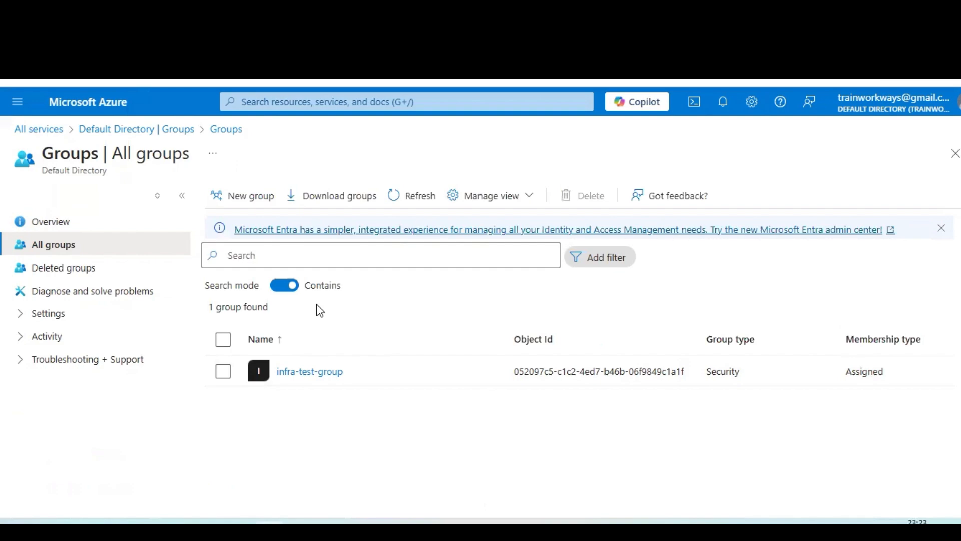
Step: Start a new group and set its group type to Microsoft 365
{"action": "left_click", "coordinate": [250, 202]}
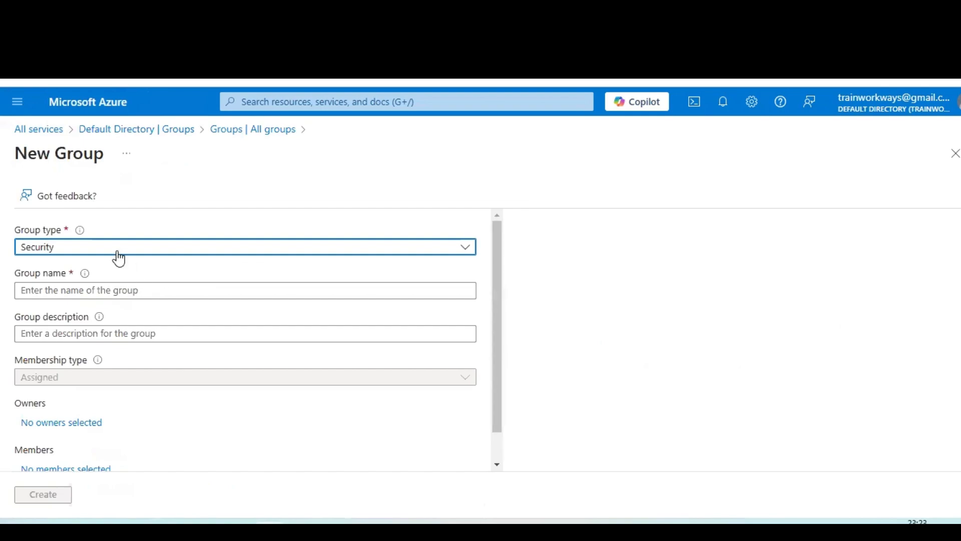
{"action": "left_click", "coordinate": [358, 249]}
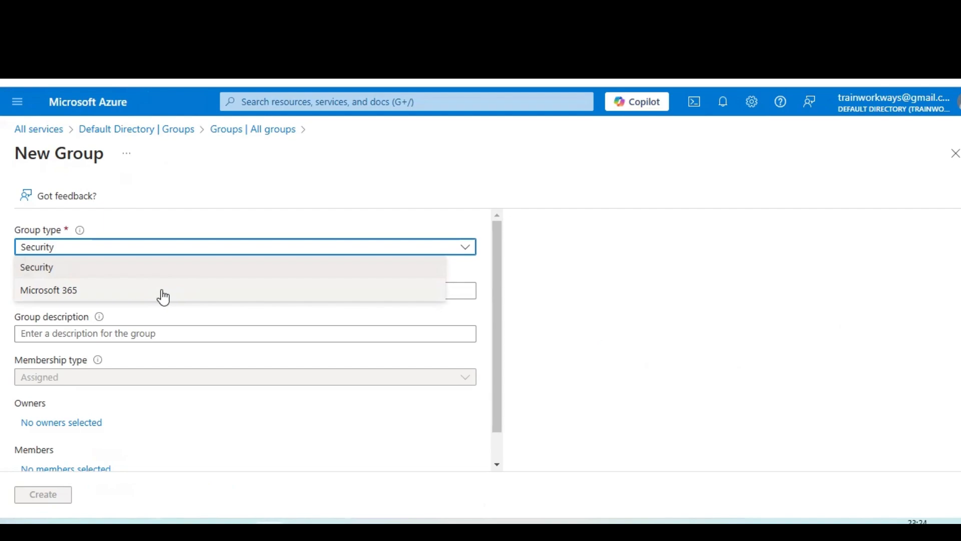
{"action": "left_click", "coordinate": [126, 252]}
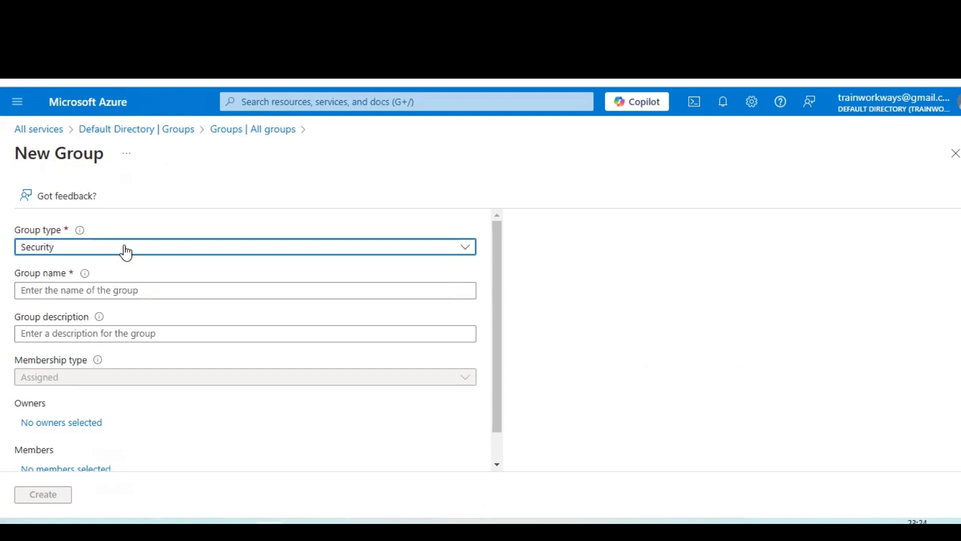
{"action": "left_click", "coordinate": [126, 252]}
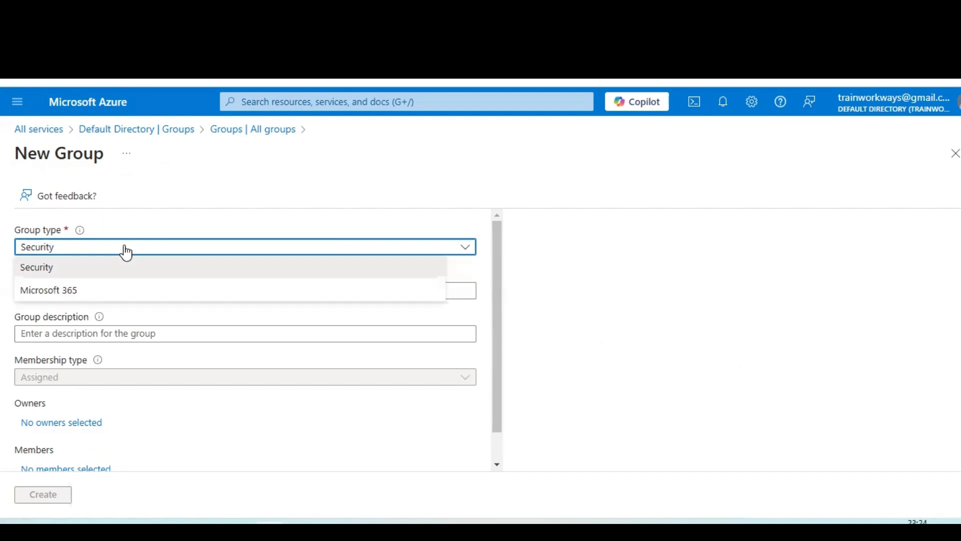
{"action": "left_click", "coordinate": [434, 172]}
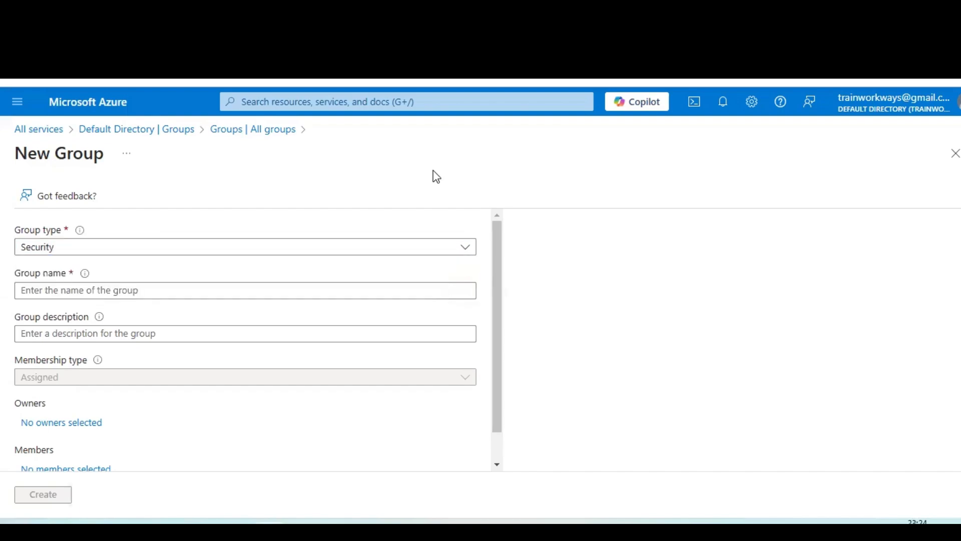
{"action": "left_click", "coordinate": [189, 251]}
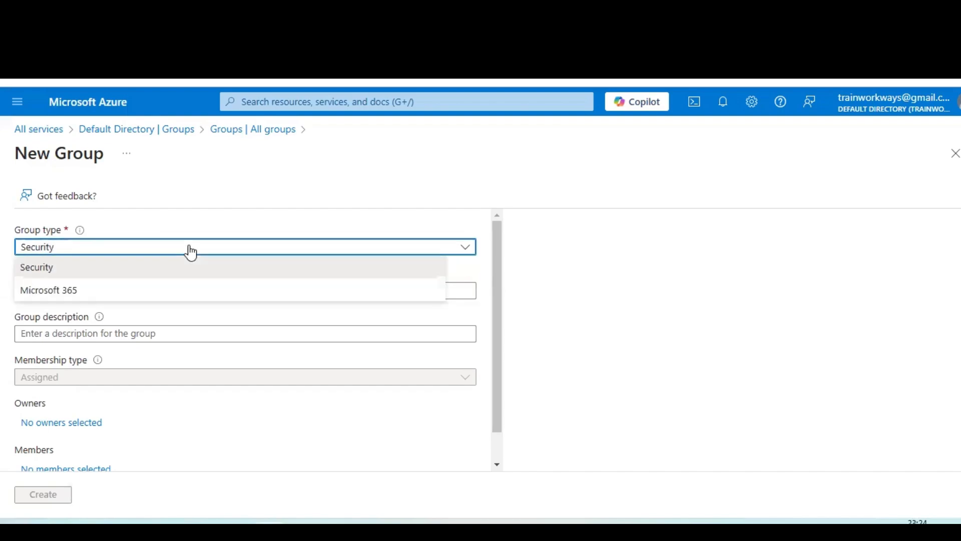
{"action": "left_click", "coordinate": [95, 296]}
Step: Name the new group AD-Developer
{"action": "left_click", "coordinate": [132, 292]}
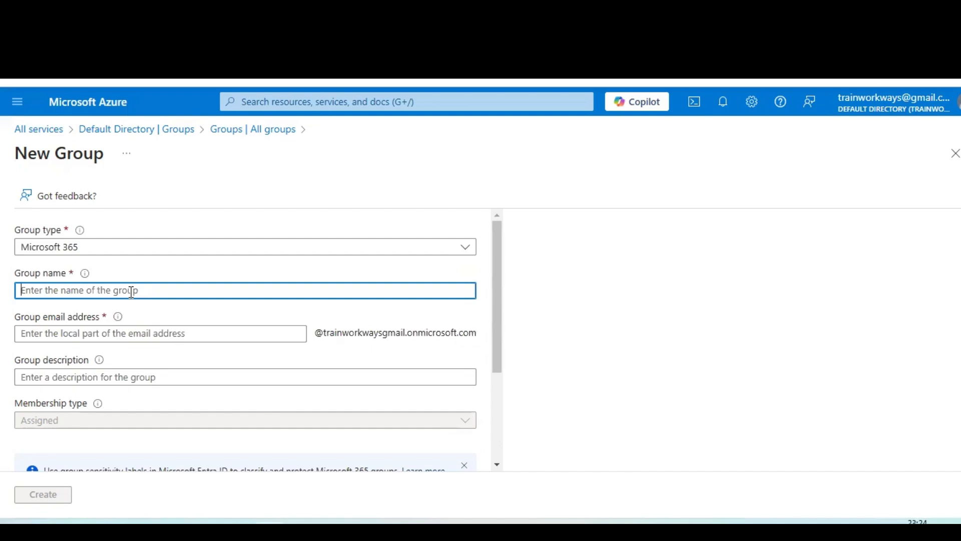
{"action": "type", "text": "Developer"}
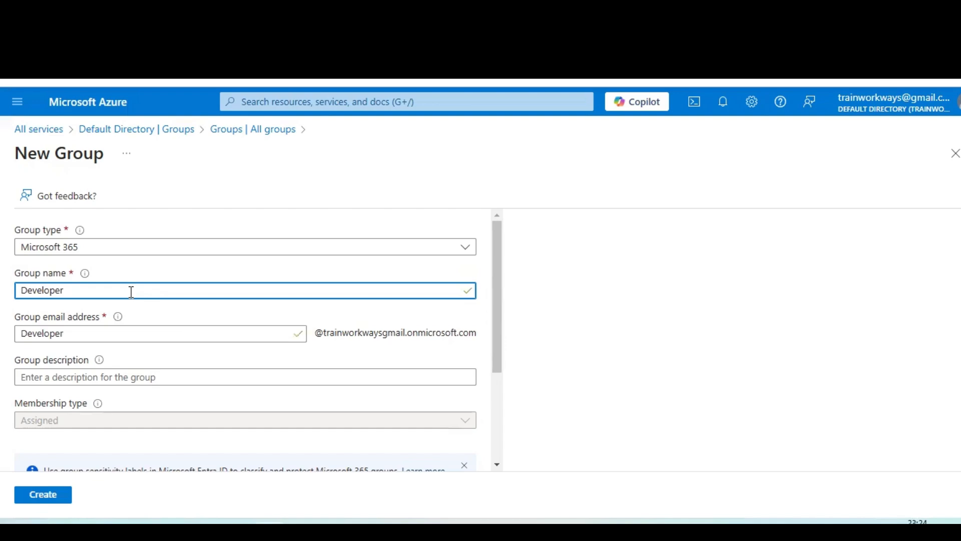
{"action": "type", "text": "-AD"}
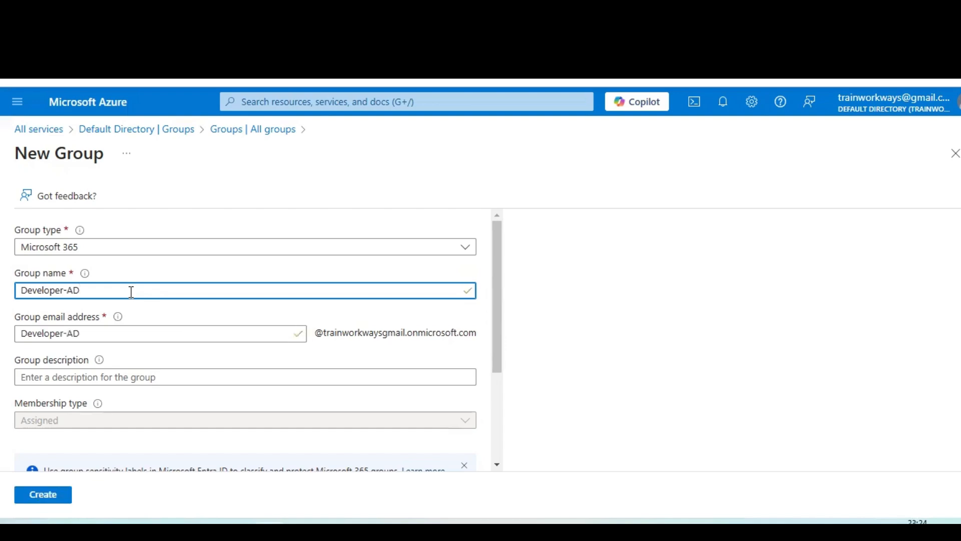
{"action": "key", "text": "BackSpace"}
{"action": "key", "text": "BackSpace"}
{"action": "key", "text": "BackSpace"}
{"action": "key", "text": "Left"}
{"action": "key", "text": "Home"}
{"action": "type", "text": "AD-"}
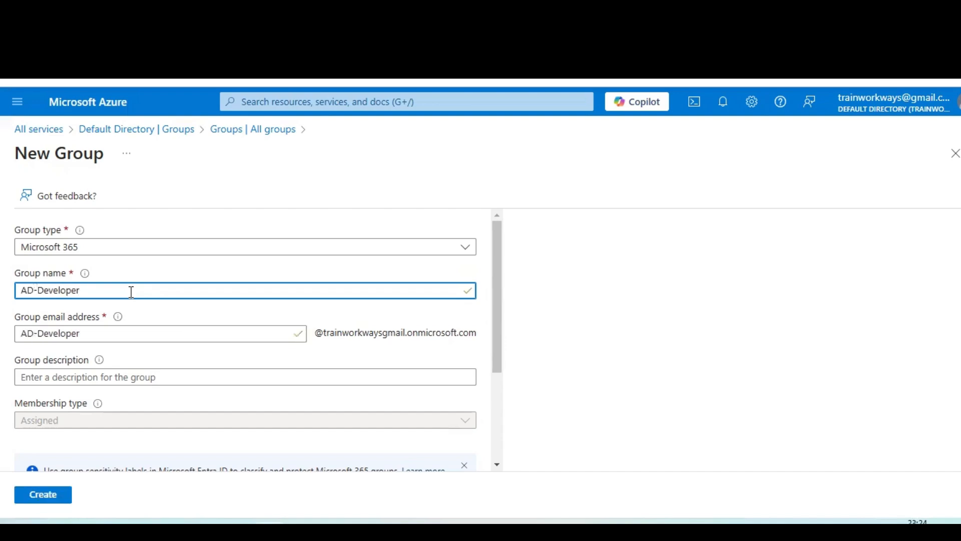
Step: Enter the group description "This is a developer group associated for a project"
{"action": "scroll", "coordinate": [130, 290], "scroll_direction": "down", "scroll_amount": 1}
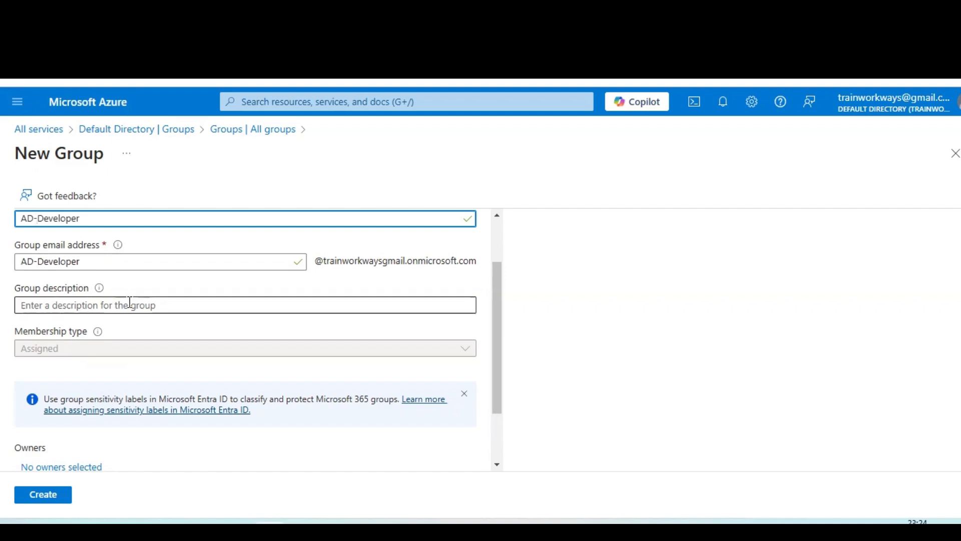
{"action": "left_click", "coordinate": [315, 305]}
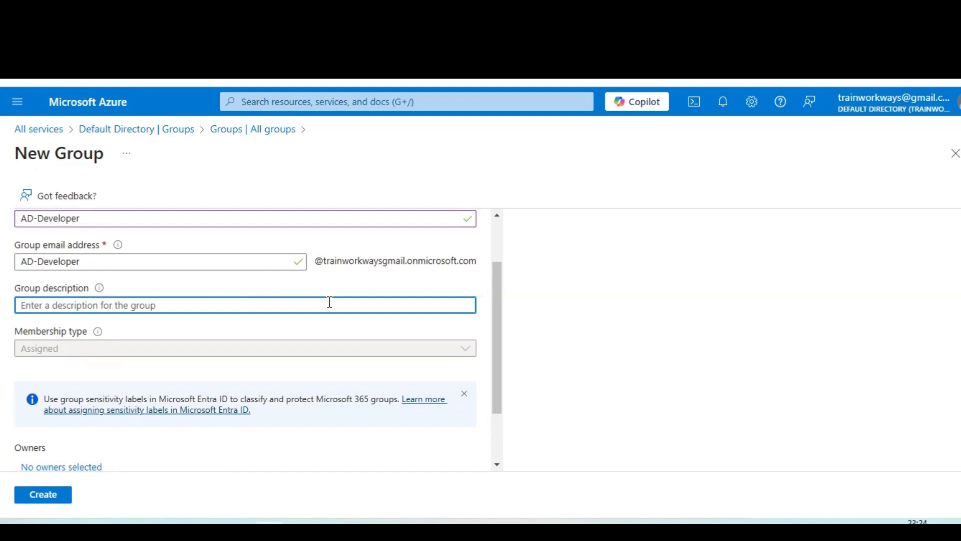
{"action": "type", "text": "This is "}
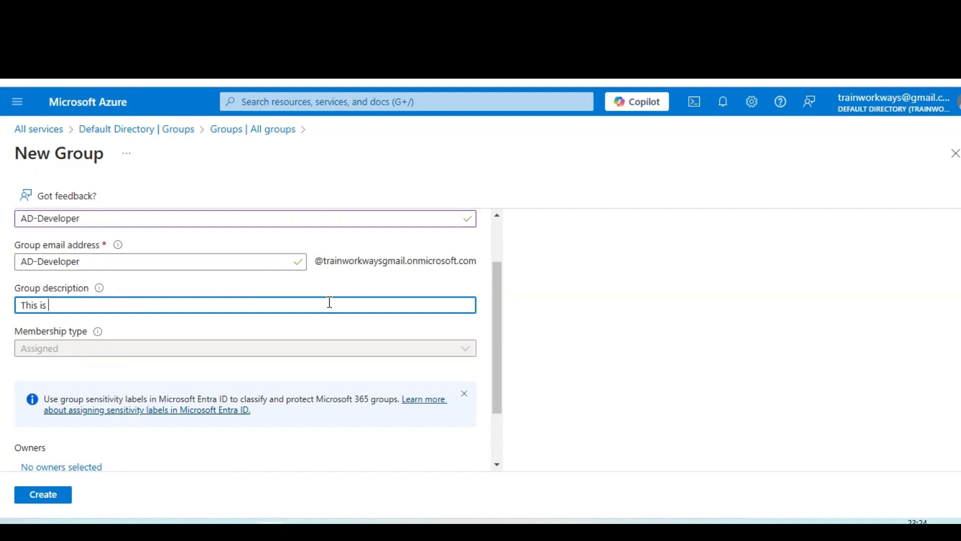
{"action": "type", "text": "a devlioper gr"}
{"action": "key", "text": "BackSpace"}
{"action": "key", "text": "BackSpace"}
{"action": "key", "text": "BackSpace"}
{"action": "key", "text": "BackSpace"}
{"action": "key", "text": "BackSpace"}
{"action": "type", "text": "eloper group assoc"}
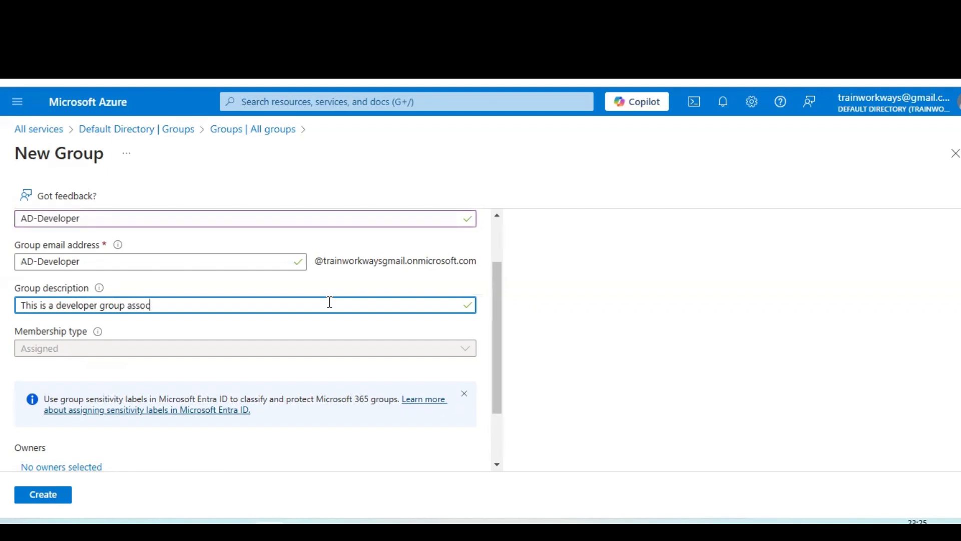
{"action": "type", "text": "iated for a project"}
Step: Create the group without owners or members selected and refresh the list of groups
{"action": "scroll", "coordinate": [365, 353], "scroll_direction": "down", "scroll_amount": 2}
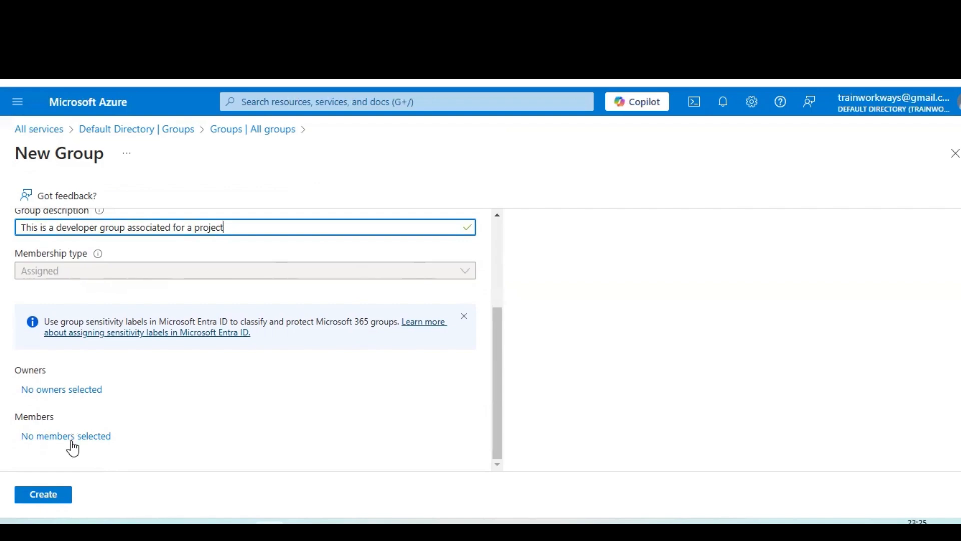
{"action": "left_click", "coordinate": [54, 500]}
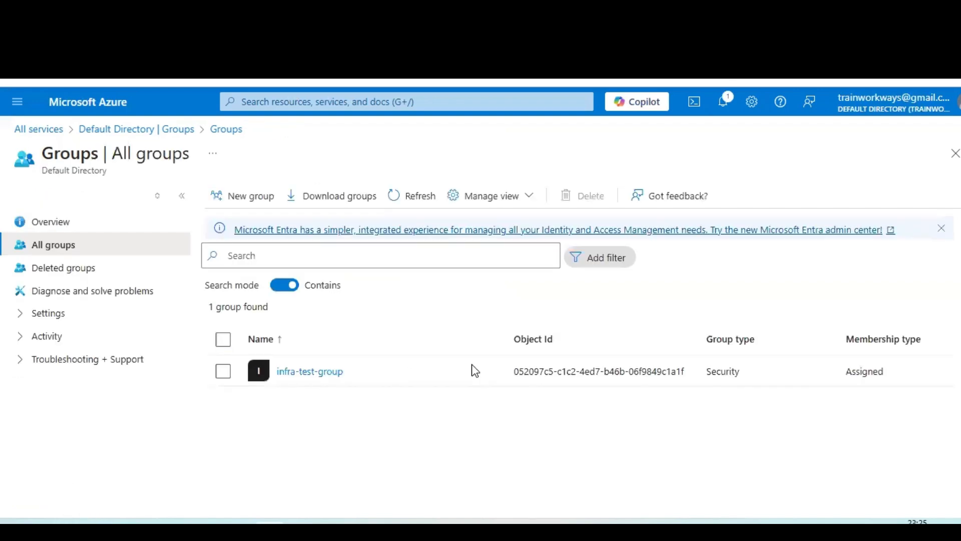
{"action": "left_click", "coordinate": [419, 209]}
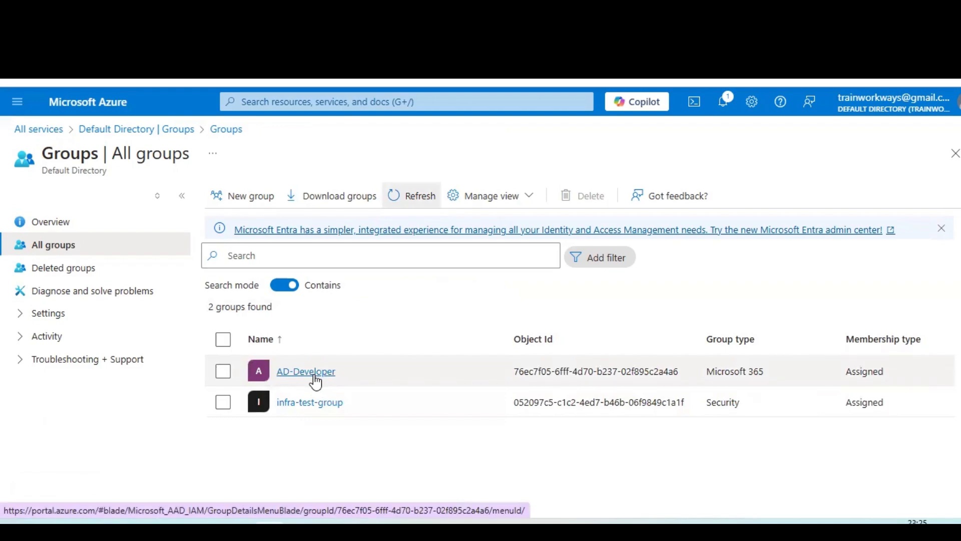
Step: Open the AD-Developer group and review its management options, basic information, memberships, owners and members
{"action": "left_click", "coordinate": [314, 377]}
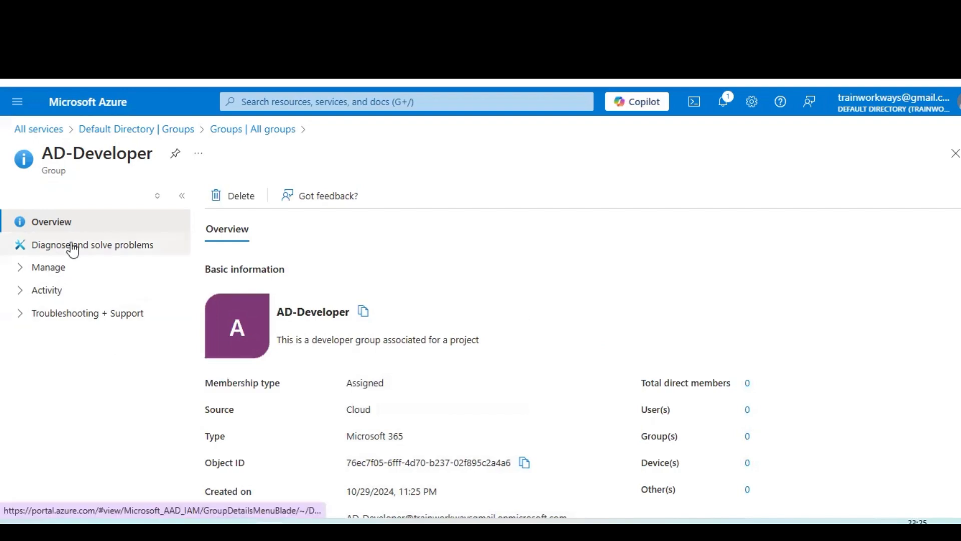
{"action": "left_click", "coordinate": [20, 270]}
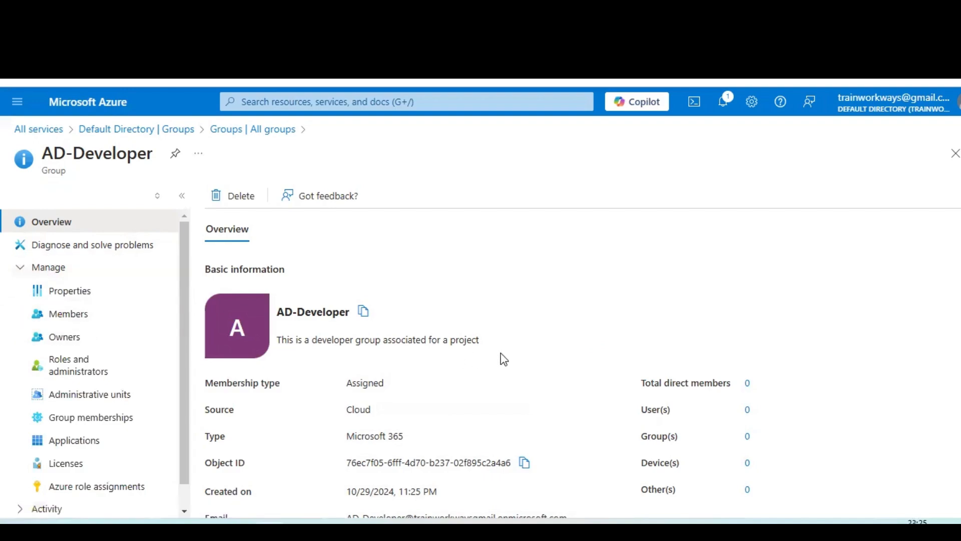
{"action": "scroll", "coordinate": [503, 359], "scroll_direction": "down", "scroll_amount": 2}
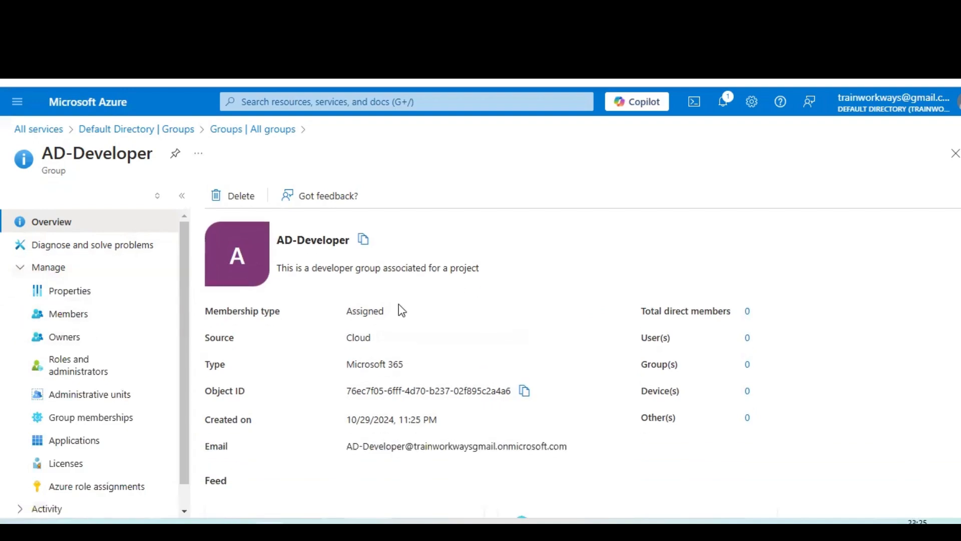
{"action": "double_click", "coordinate": [357, 337]}
{"action": "double_click", "coordinate": [747, 337]}
{"action": "scroll", "coordinate": [742, 373], "scroll_direction": "down", "scroll_amount": 2}
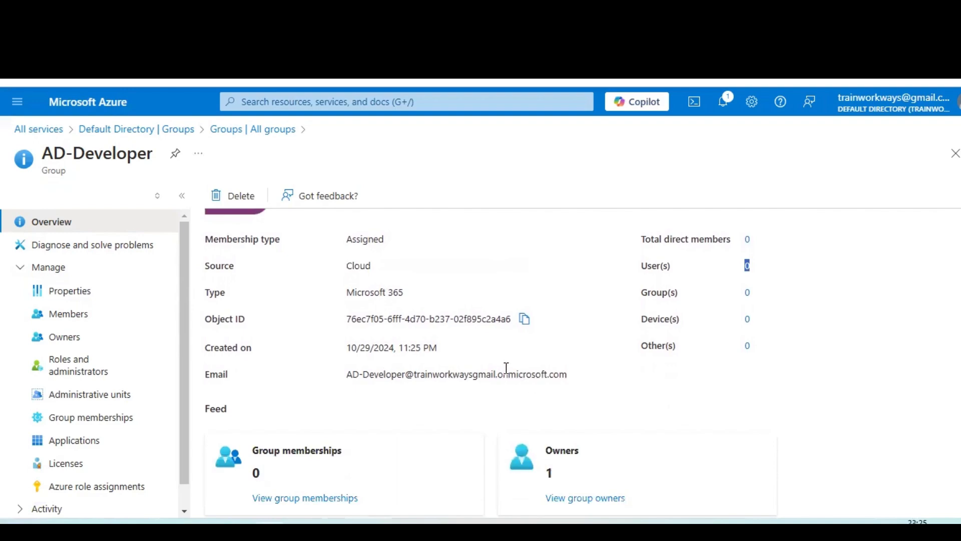
{"action": "scroll", "coordinate": [507, 368], "scroll_direction": "down", "scroll_amount": 4}
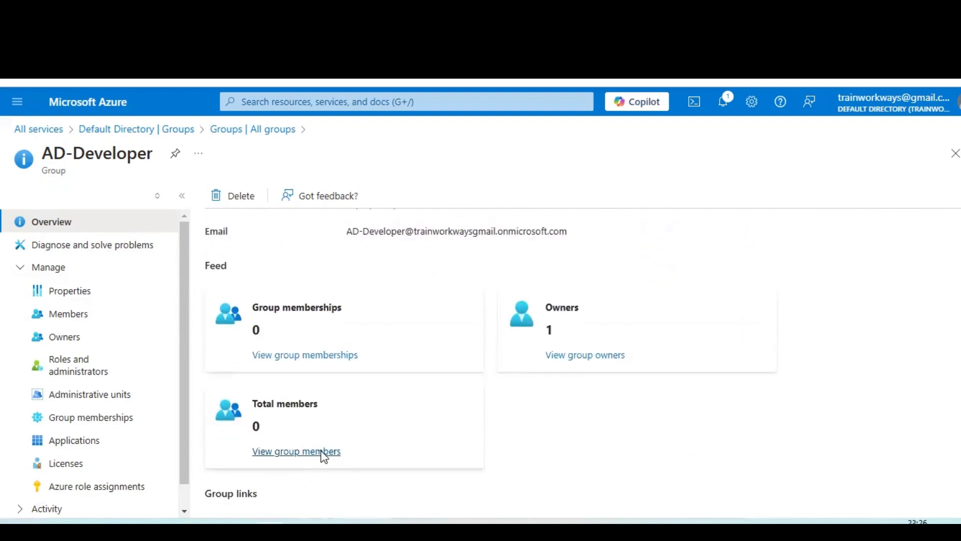
Step: Open the AD-Developer group's member list, check which users are available to add, and refresh the list without adding anyone
{"action": "left_click", "coordinate": [88, 325]}
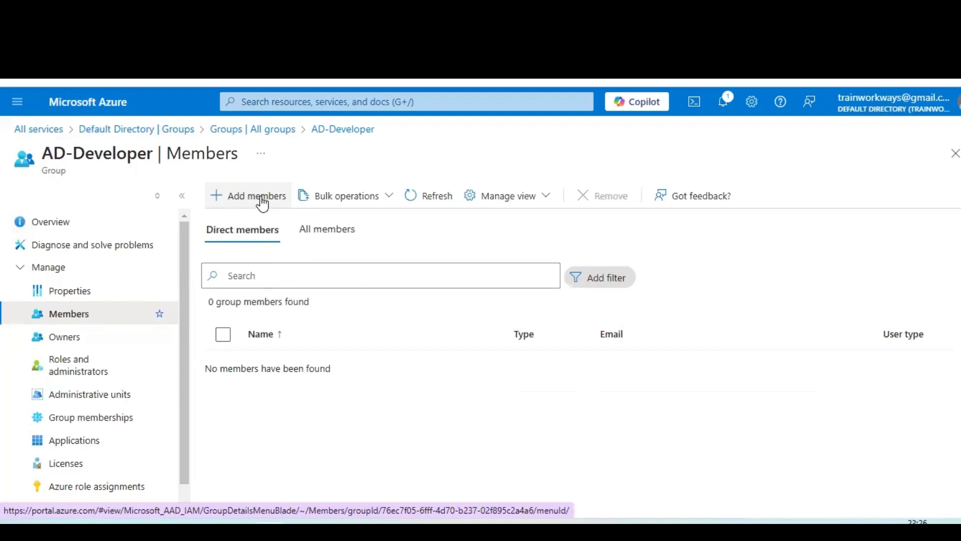
{"action": "left_click", "coordinate": [263, 201]}
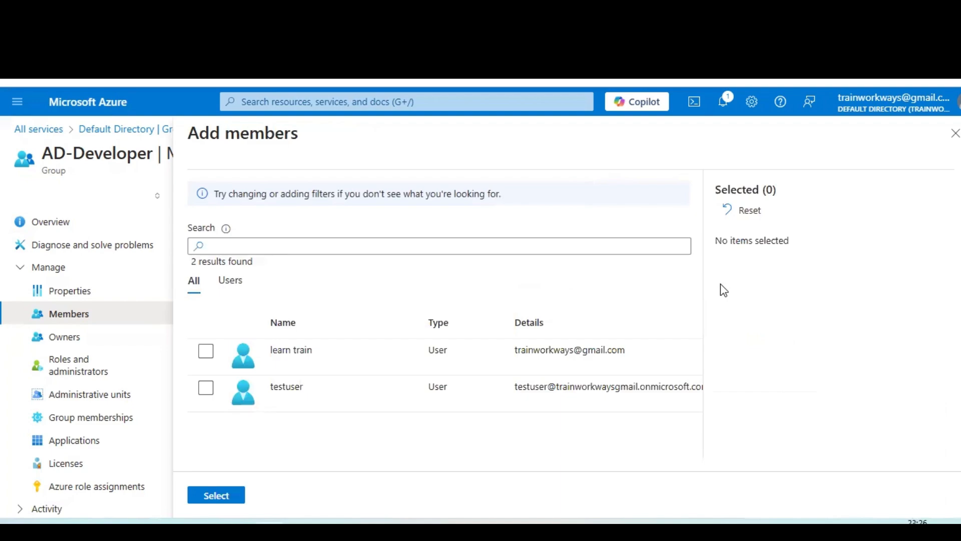
{"action": "right_click", "coordinate": [359, 430]}
{"action": "left_click", "coordinate": [342, 429]}
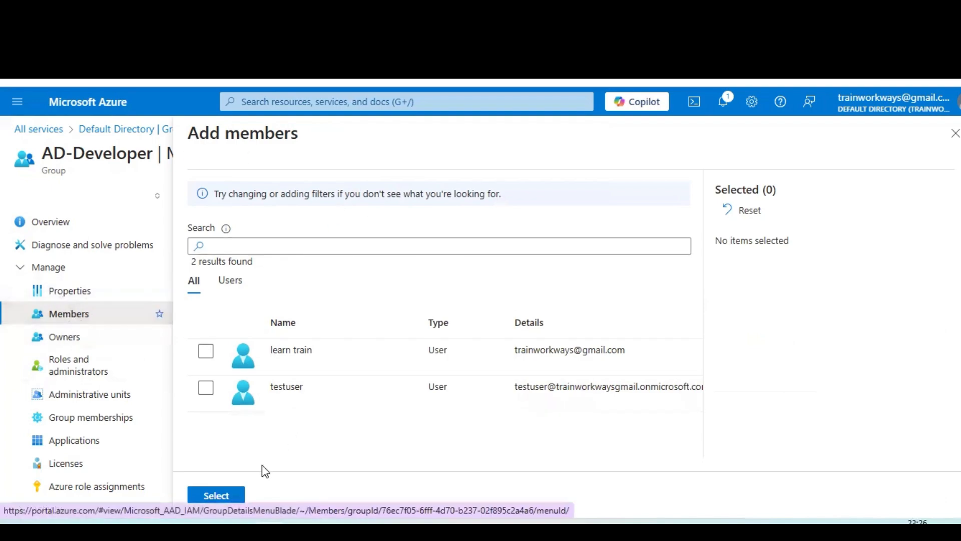
{"action": "left_click", "coordinate": [954, 134]}
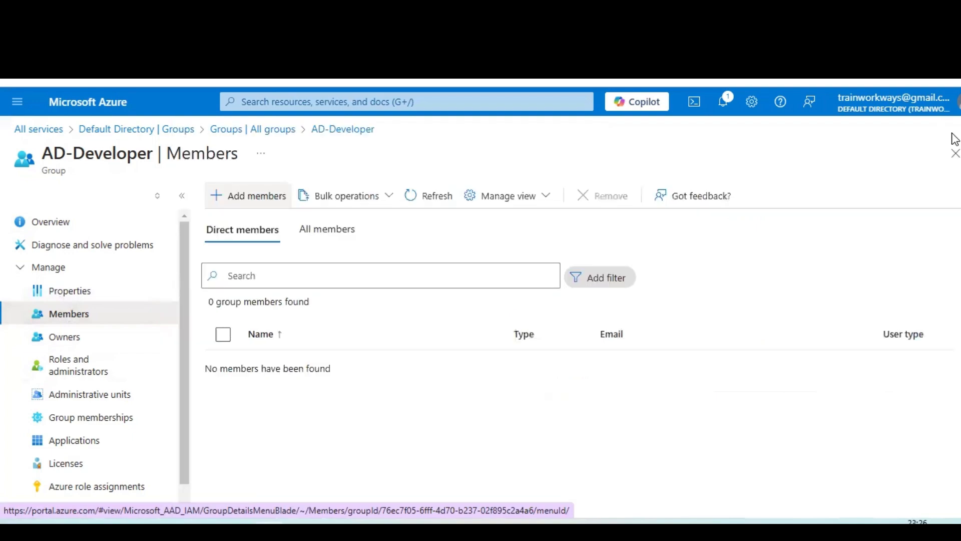
{"action": "left_click", "coordinate": [440, 202]}
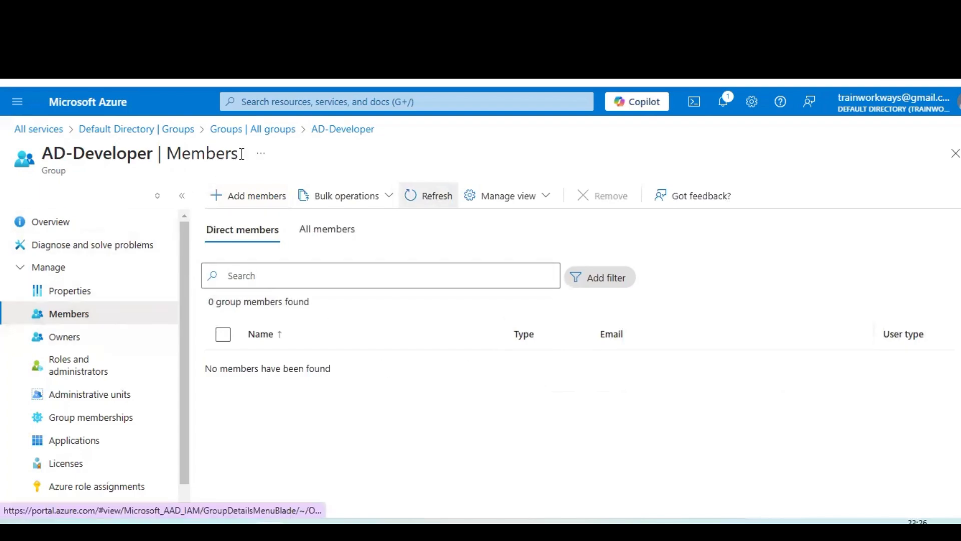
Step: Open the Default Directory in a separate browser tab and start creating a new internal user
{"action": "right_click", "coordinate": [155, 140]}
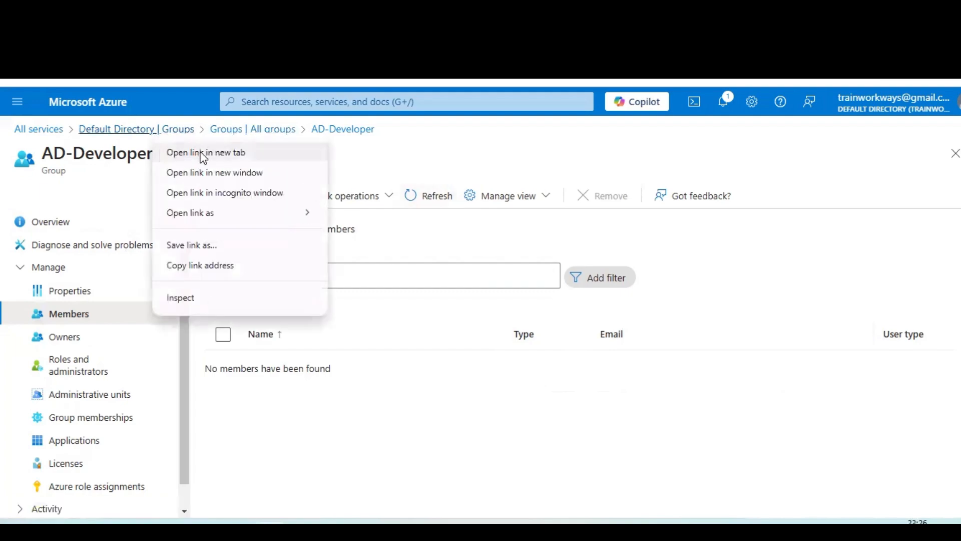
{"action": "left_click", "coordinate": [197, 148]}
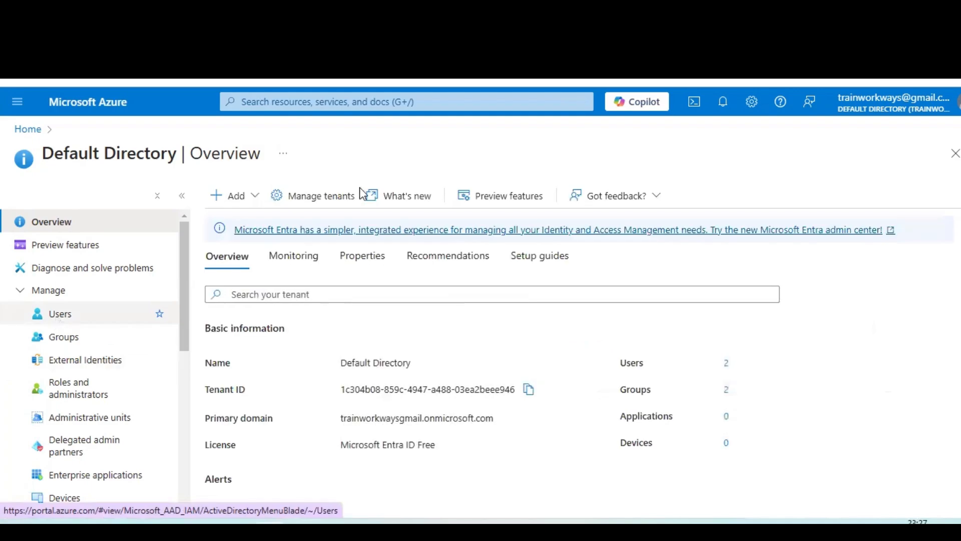
{"action": "left_click", "coordinate": [256, 206]}
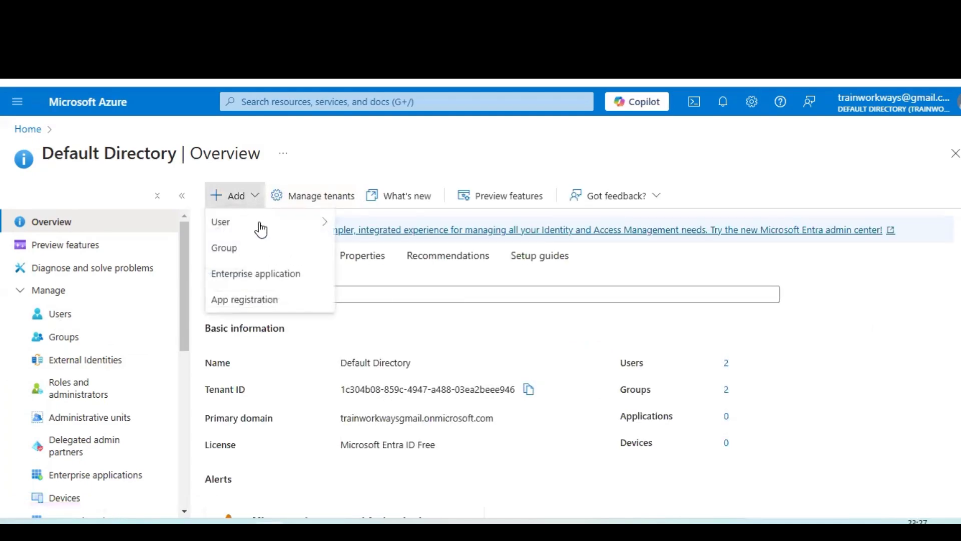
{"action": "mouse_move", "coordinate": [260, 226]}
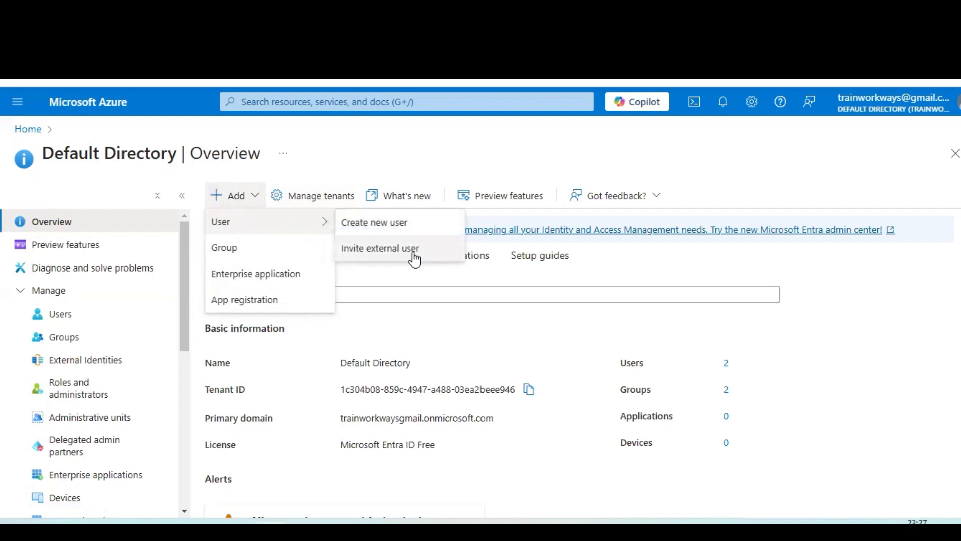
{"action": "left_click", "coordinate": [404, 222]}
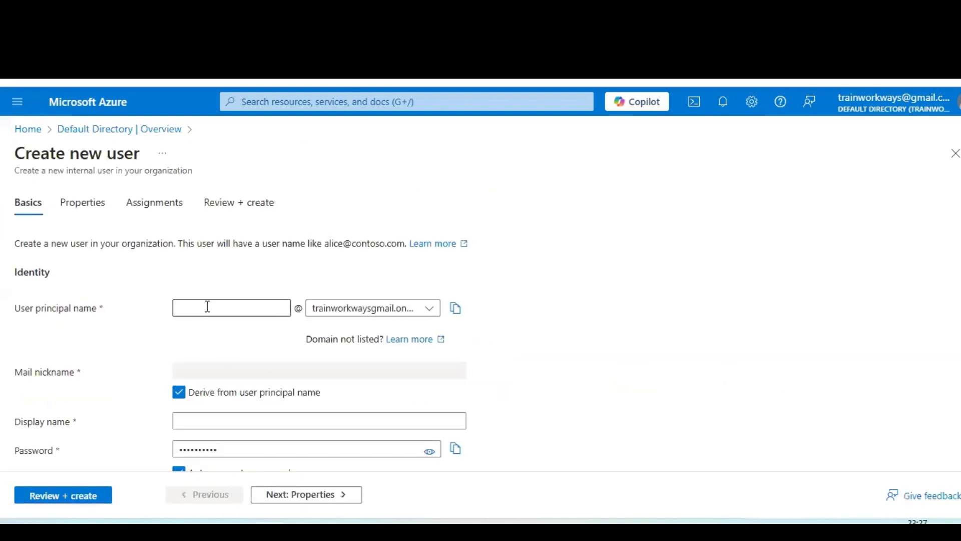
Step: Enter the new user's principal name and keep the mail nickname derived from it
{"action": "left_click", "coordinate": [208, 306]}
{"action": "type", "text": "ayisha"}
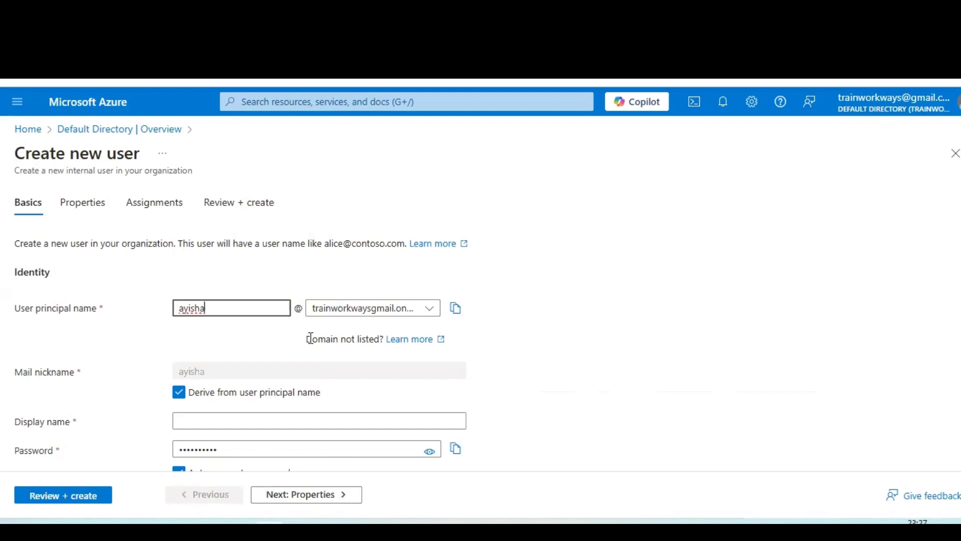
{"action": "type", "text": "s"}
{"action": "scroll", "coordinate": [268, 372], "scroll_direction": "down", "scroll_amount": 1}
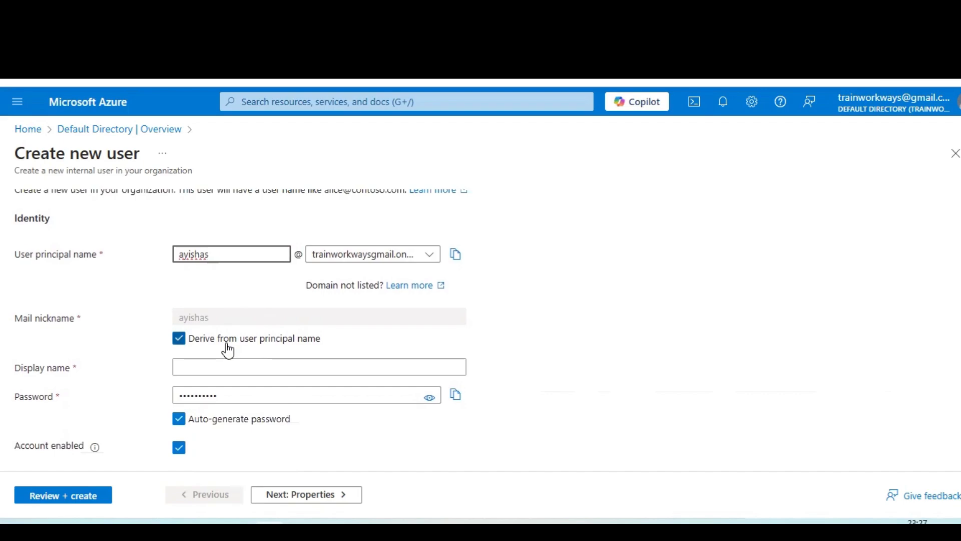
{"action": "left_click", "coordinate": [179, 339]}
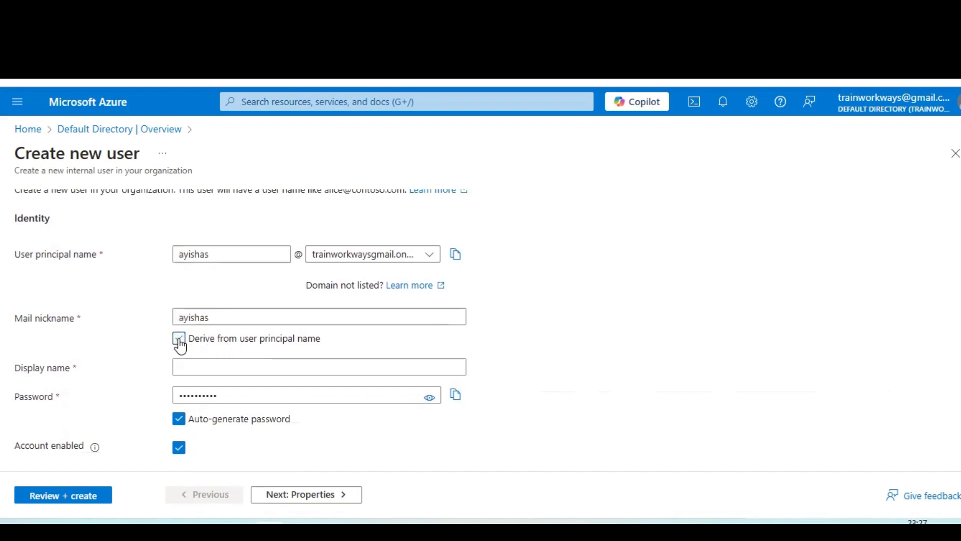
{"action": "left_click", "coordinate": [179, 339]}
Step: Enter the new user's display name and keep the auto-generated password
{"action": "left_click", "coordinate": [206, 368]}
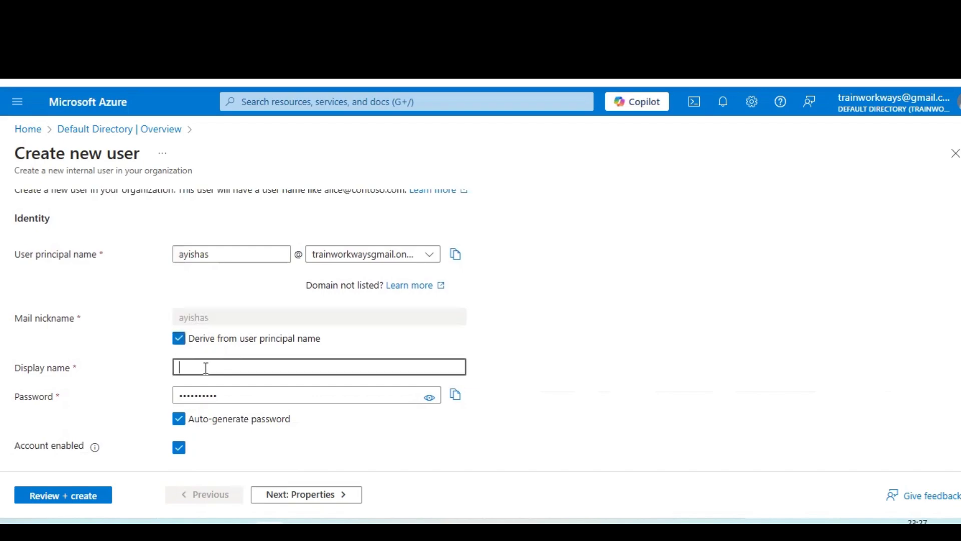
{"action": "type", "text": "Ayishas"}
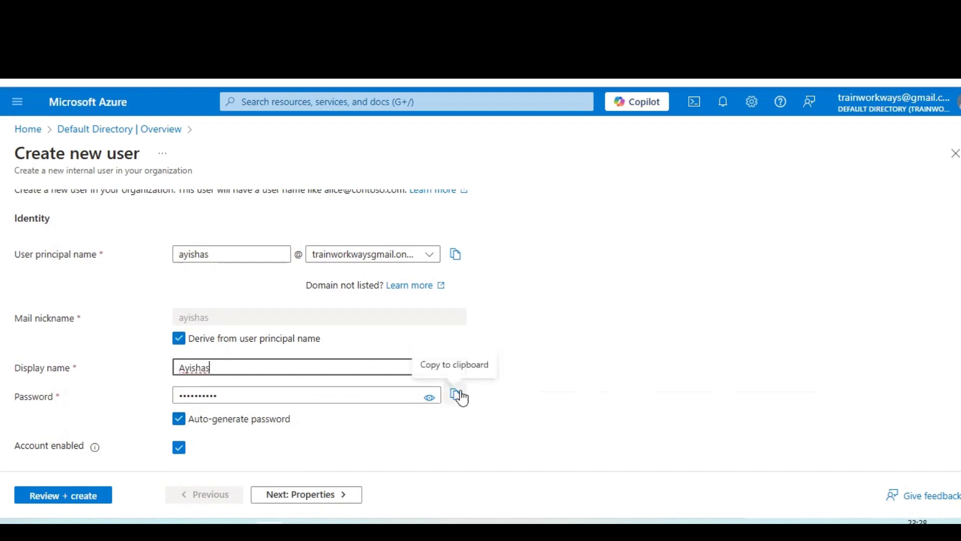
{"action": "left_click_drag", "start_coordinate": [432, 399], "coordinate": [436, 401]}
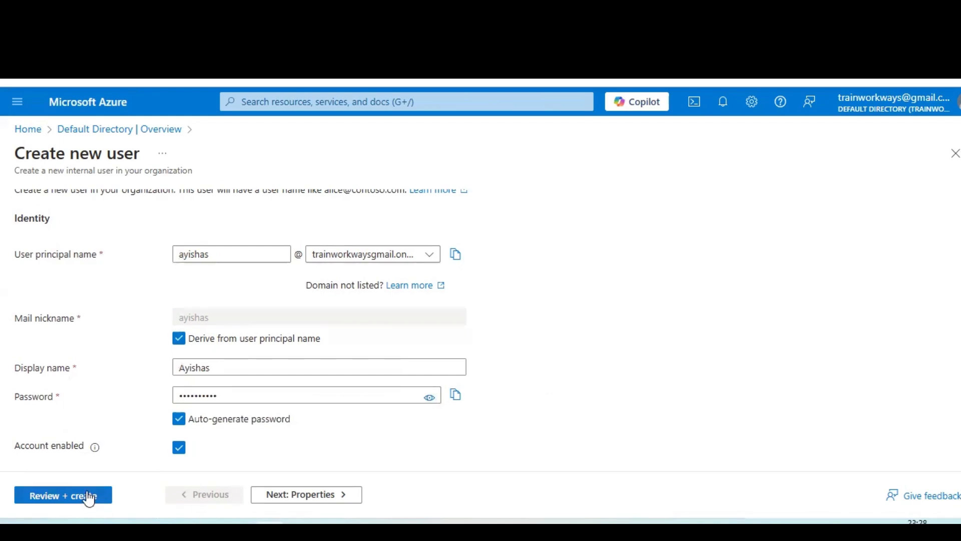
{"action": "scroll", "coordinate": [333, 423], "scroll_direction": "up", "scroll_amount": 2}
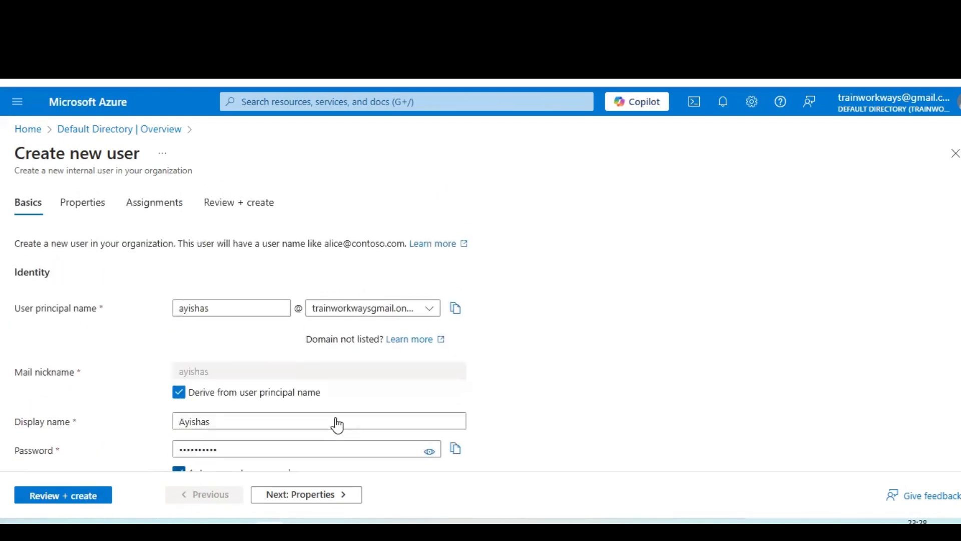
Step: Go to the new user's properties and enter the first and last name, keeping the user type as Member
{"action": "left_click", "coordinate": [307, 498]}
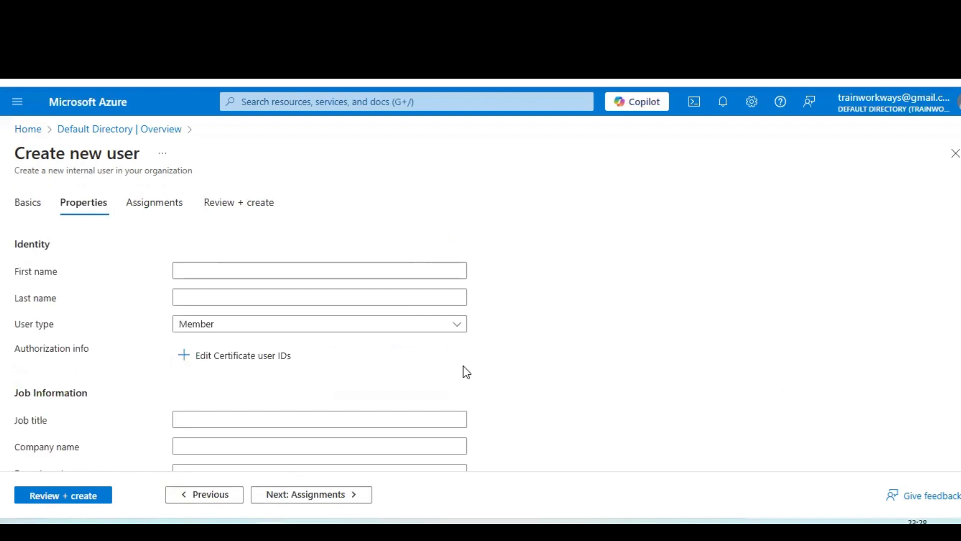
{"action": "scroll", "coordinate": [400, 392], "scroll_direction": "down", "scroll_amount": 4}
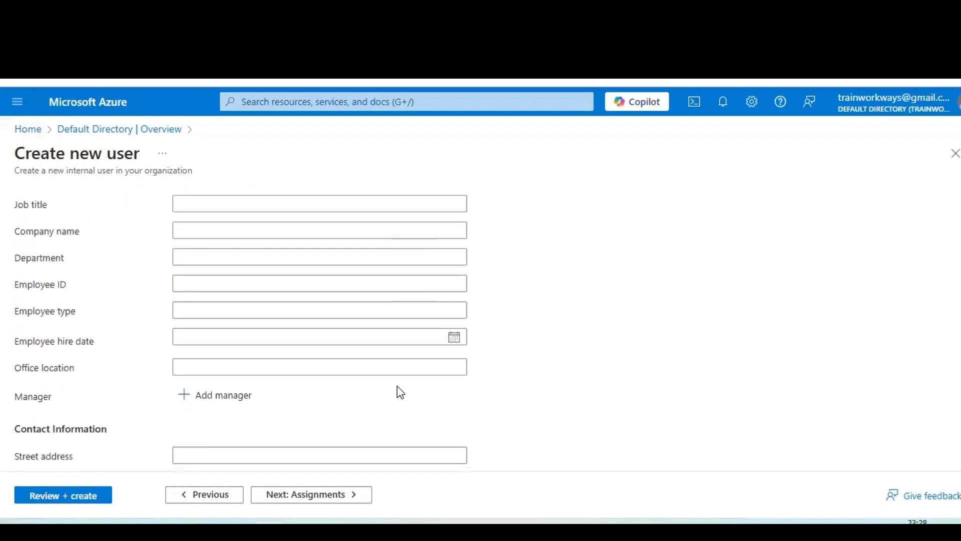
{"action": "scroll", "coordinate": [400, 392], "scroll_direction": "up", "scroll_amount": 4}
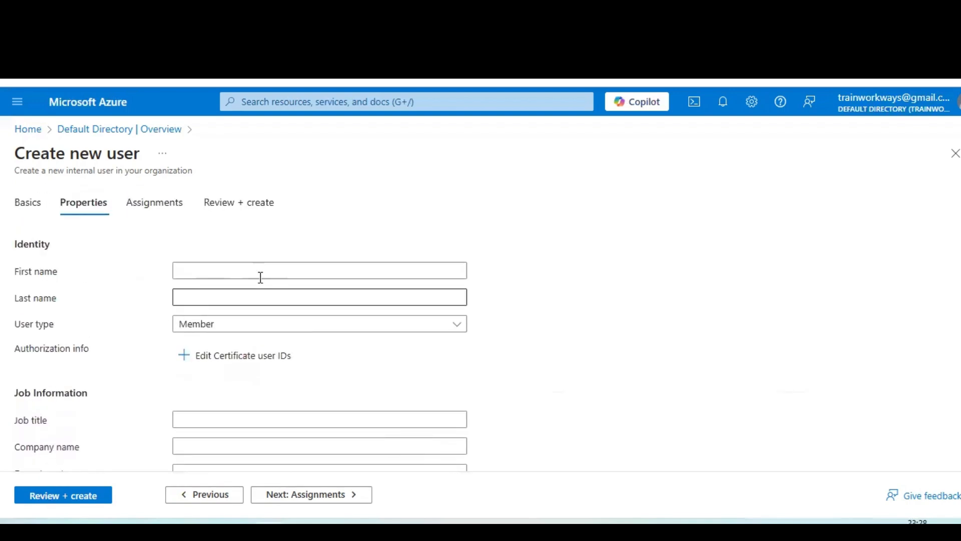
{"action": "left_click", "coordinate": [264, 269]}
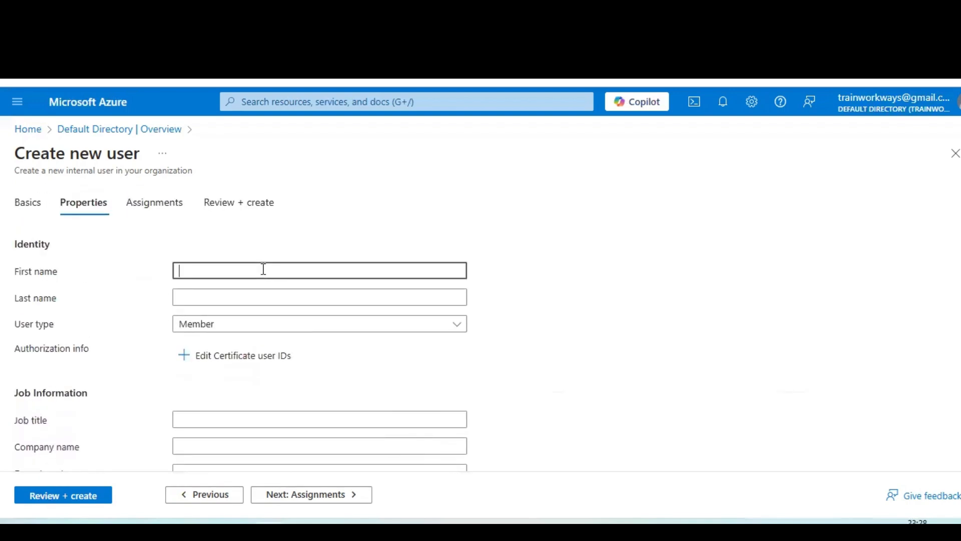
{"action": "type", "text": "Ayisha"}
{"action": "key", "text": "Tab"}
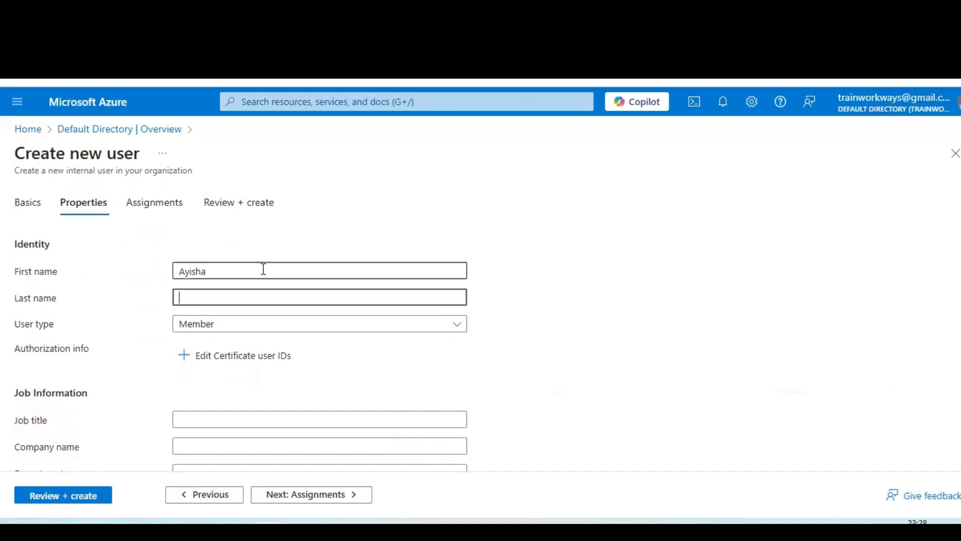
{"action": "type", "text": "S"}
{"action": "left_click", "coordinate": [237, 333]}
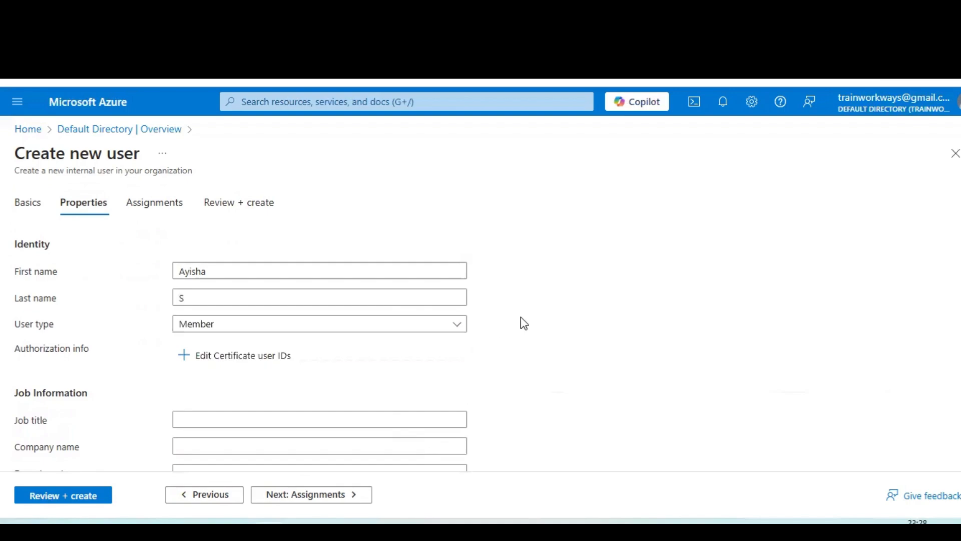
{"action": "scroll", "coordinate": [520, 321], "scroll_direction": "down", "scroll_amount": 3}
{"action": "left_click", "coordinate": [184, 221]}
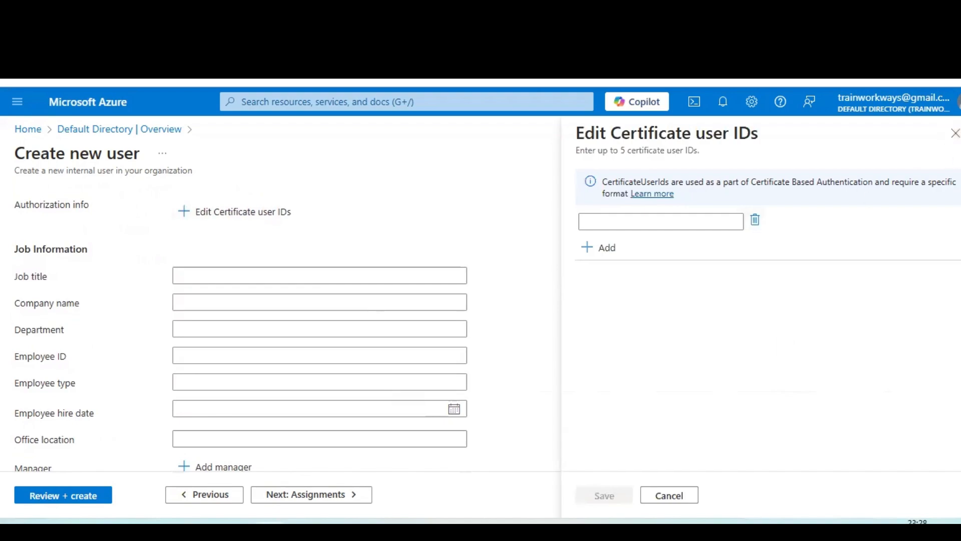
{"action": "left_click", "coordinate": [955, 133]}
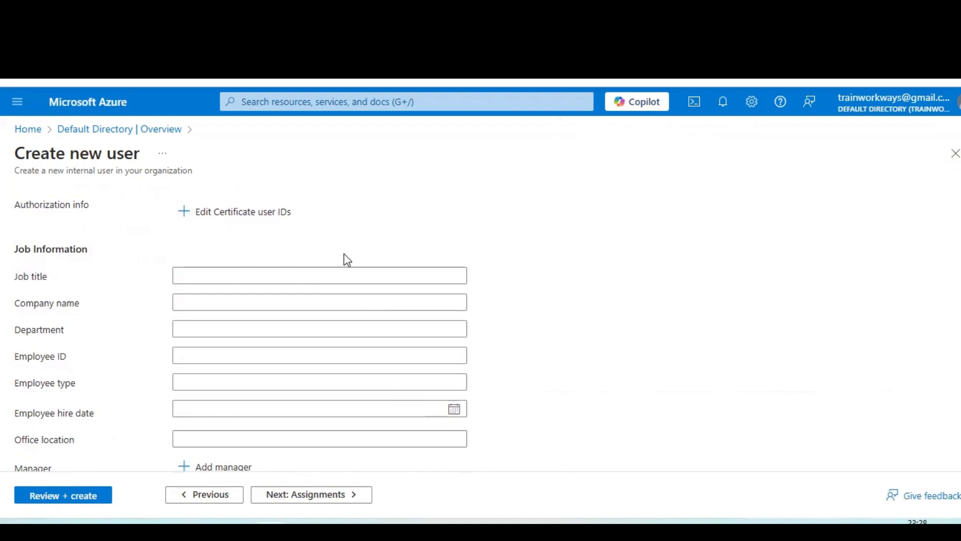
Step: Fill in the job information with job title "Assocaiate Devloper", company name ABCD and department Dev
{"action": "left_click", "coordinate": [244, 276]}
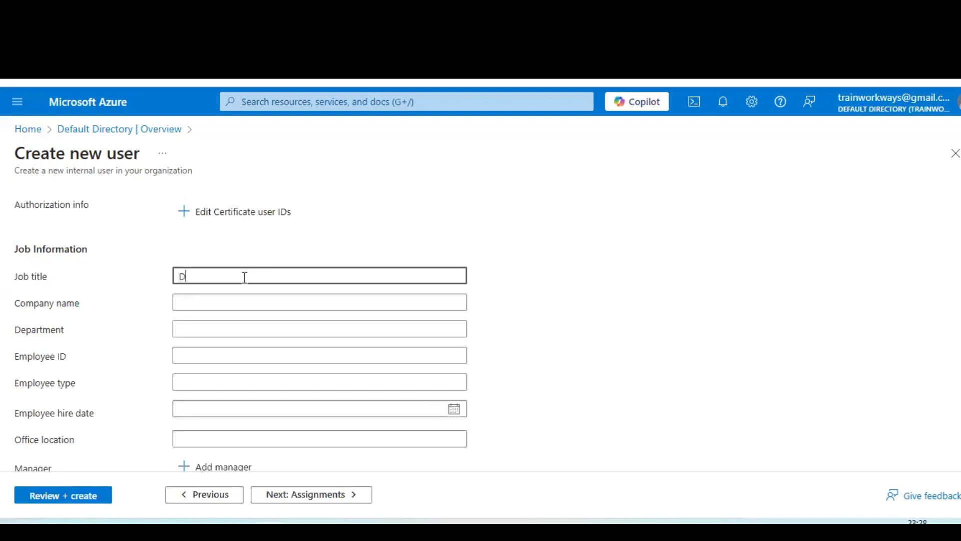
{"action": "type", "text": "Devloper"}
{"action": "type", "text": "Assocai"}
{"action": "type", "text": "ate"}
{"action": "left_click", "coordinate": [254, 303]}
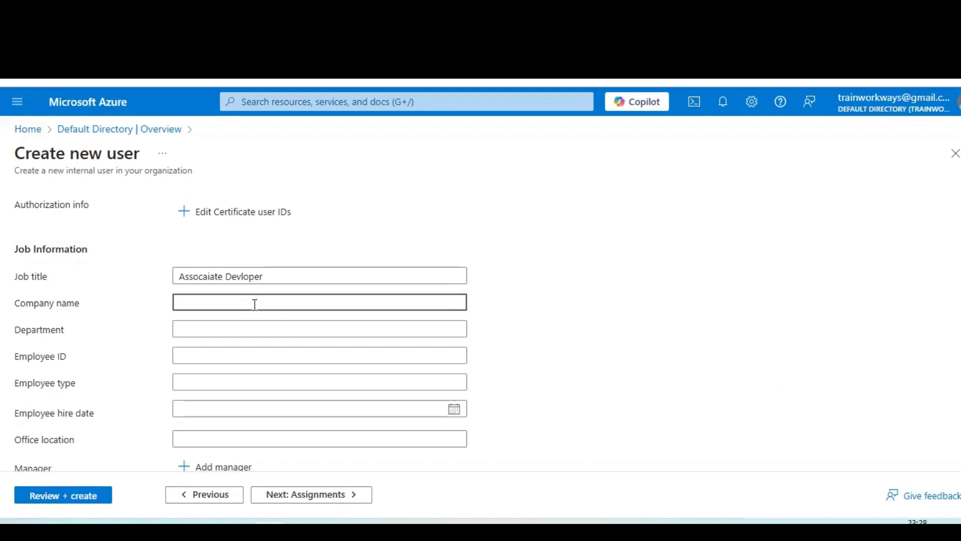
{"action": "type", "text": "ABCD"}
{"action": "left_click", "coordinate": [200, 327]}
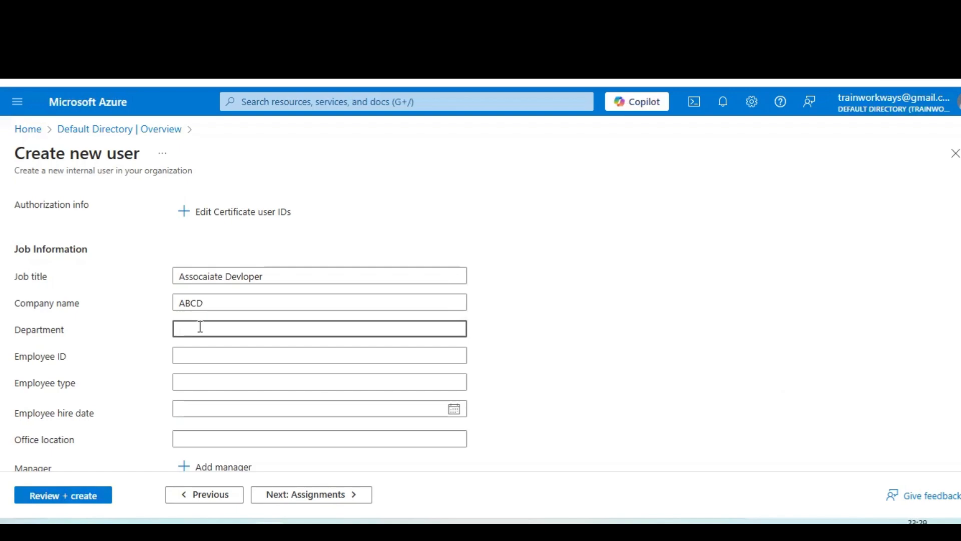
{"action": "type", "text": "Dev"}
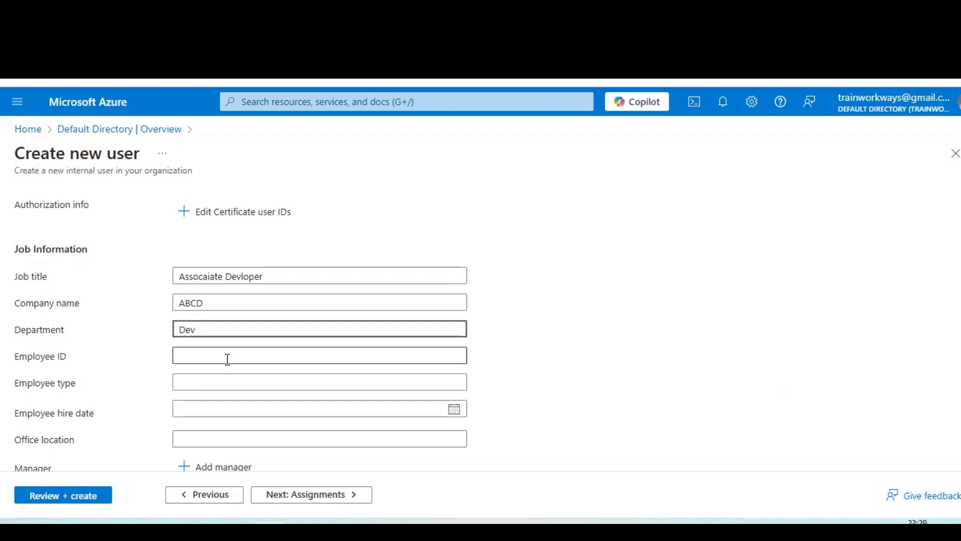
Step: Set the country or region in the new user's contact information to India, leaving the street address, city and state empty
{"action": "scroll", "coordinate": [473, 379], "scroll_direction": "down", "scroll_amount": 2}
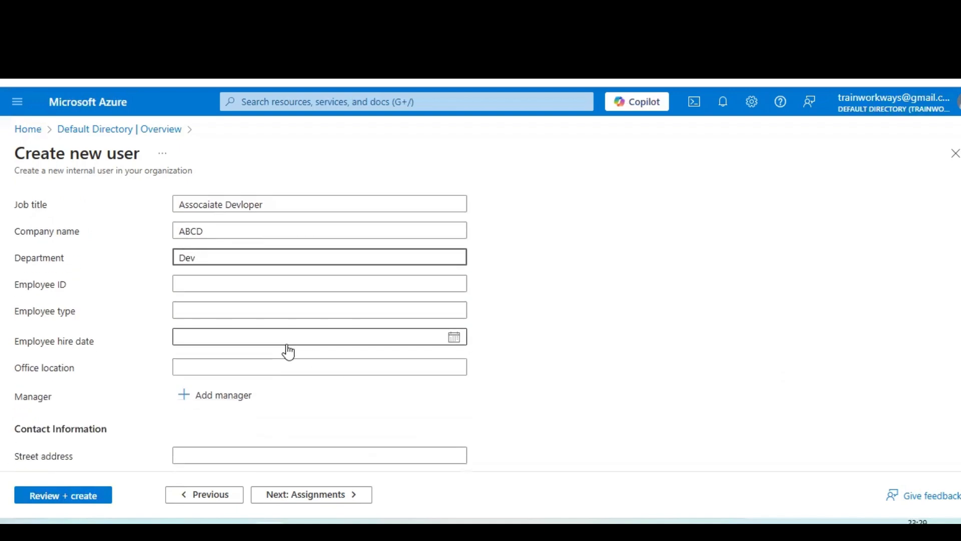
{"action": "scroll", "coordinate": [323, 404], "scroll_direction": "down", "scroll_amount": 2}
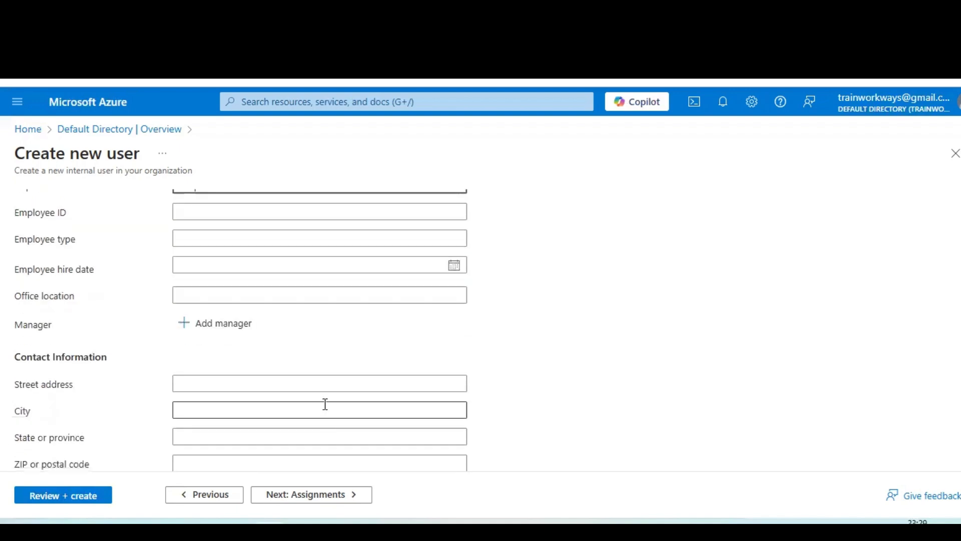
{"action": "scroll", "coordinate": [326, 403], "scroll_direction": "down", "scroll_amount": 2}
{"action": "left_click", "coordinate": [218, 340]}
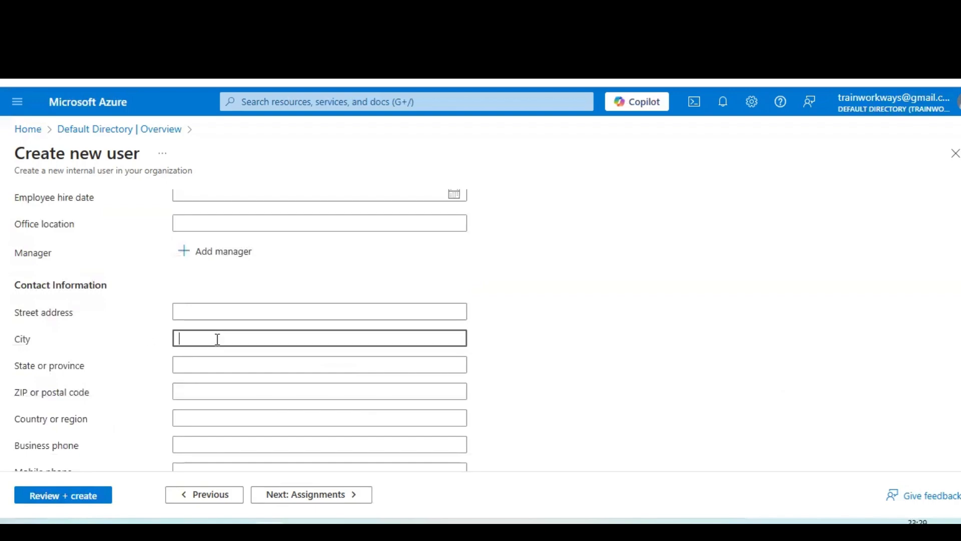
{"action": "left_click", "coordinate": [223, 366]}
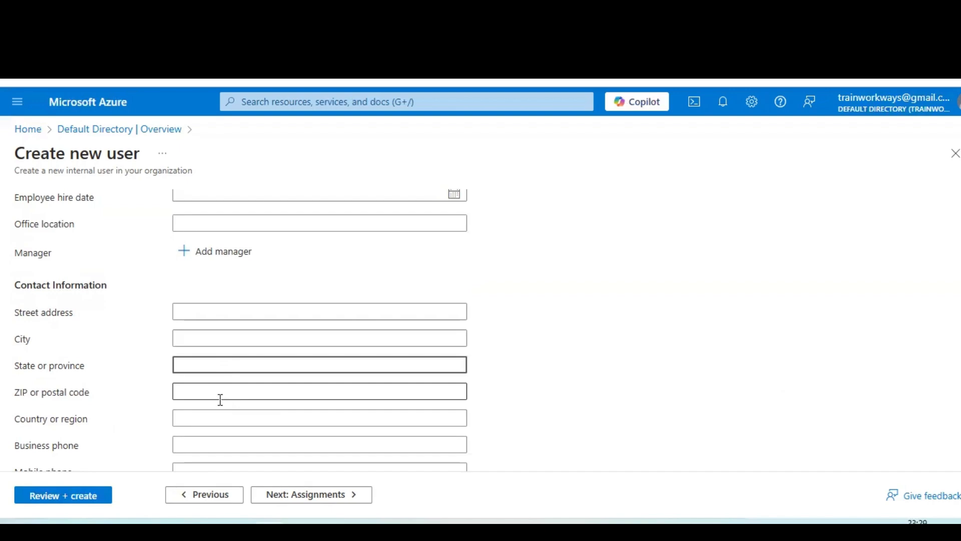
{"action": "scroll", "coordinate": [219, 399], "scroll_direction": "down", "scroll_amount": 2}
{"action": "left_click", "coordinate": [218, 352]}
{"action": "type", "text": "I"}
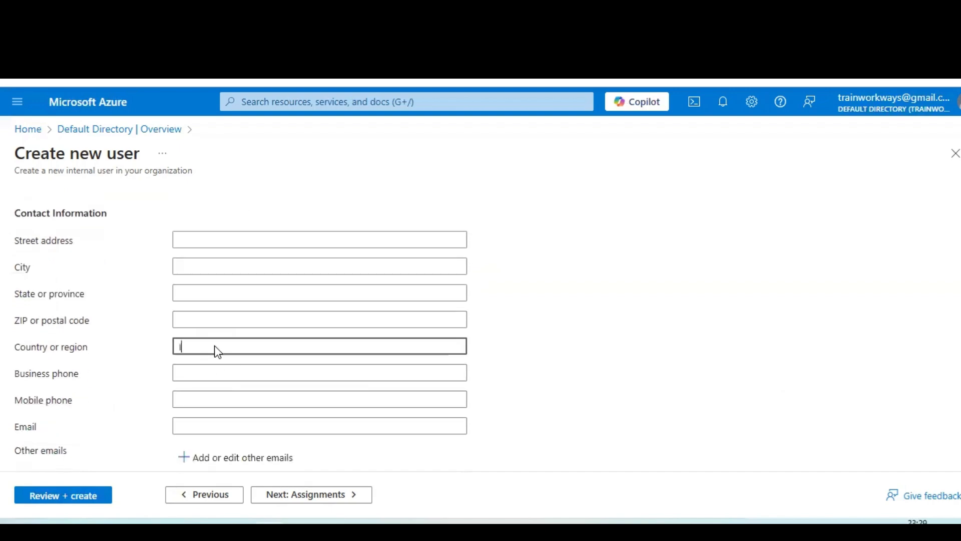
{"action": "type", "text": "ndia"}
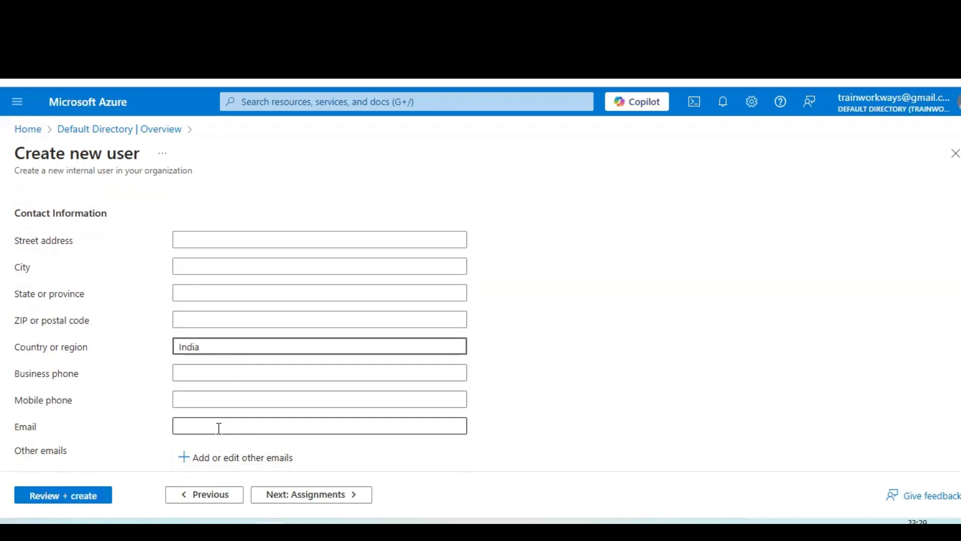
Step: Go to the new user's group and role assignments, leaving the remaining contact information empty
{"action": "left_click", "coordinate": [292, 502]}
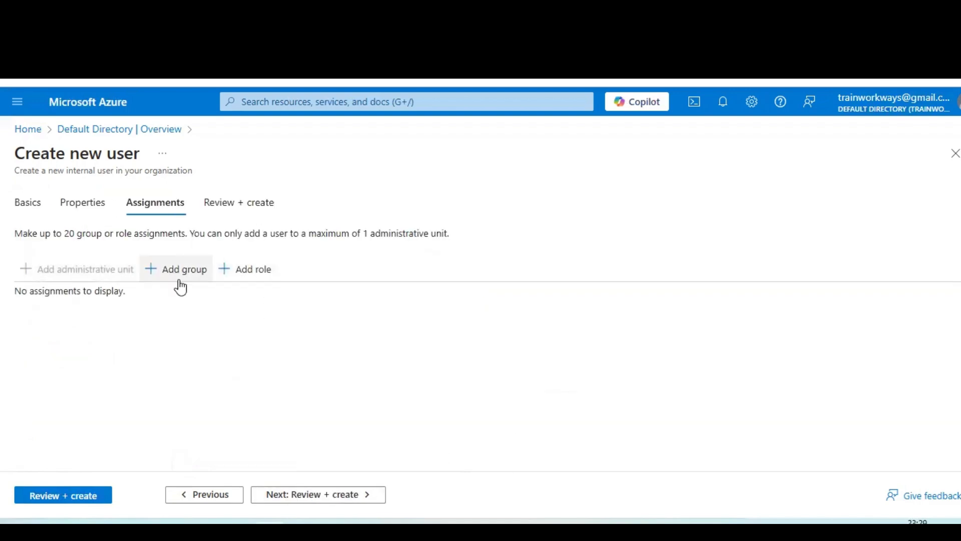
{"action": "left_click", "coordinate": [158, 278]}
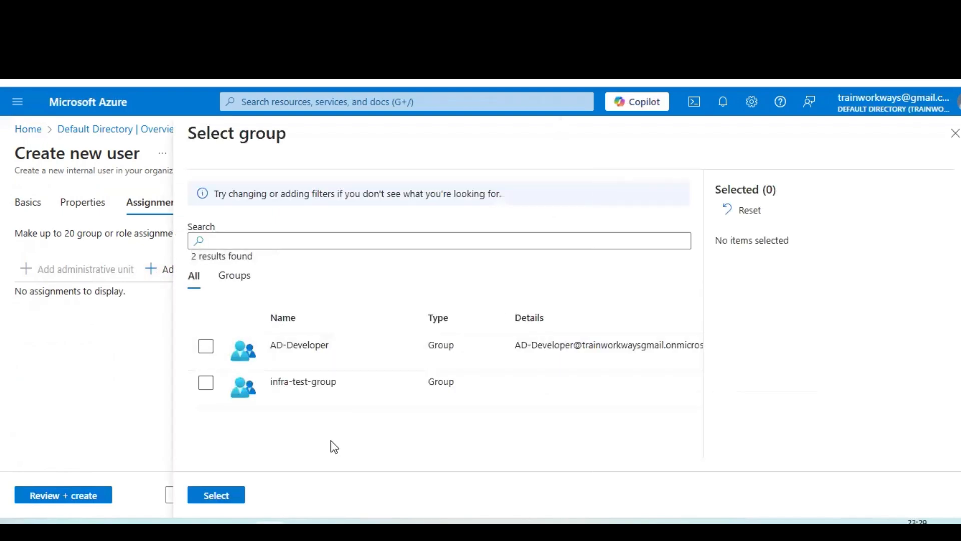
{"action": "left_click", "coordinate": [206, 347]}
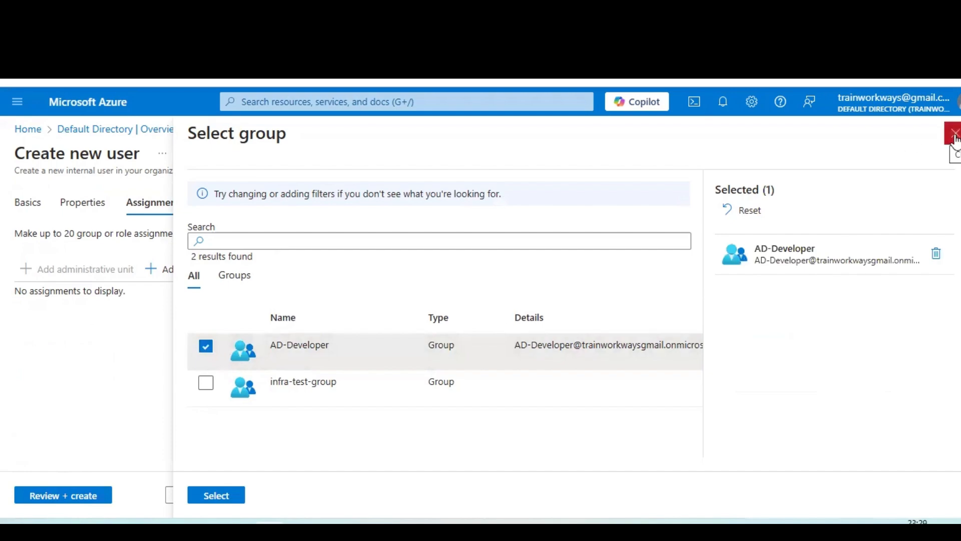
{"action": "left_click", "coordinate": [206, 350]}
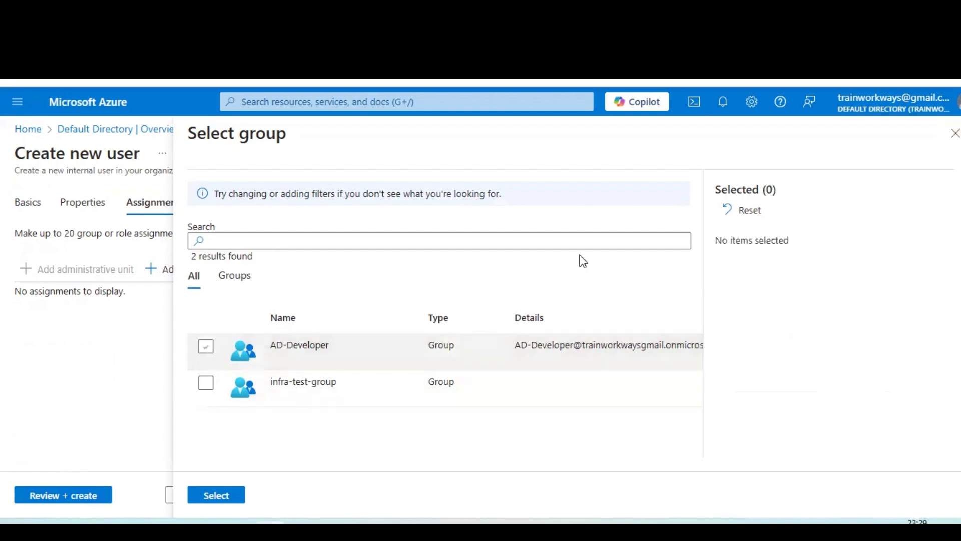
{"action": "left_click", "coordinate": [955, 134]}
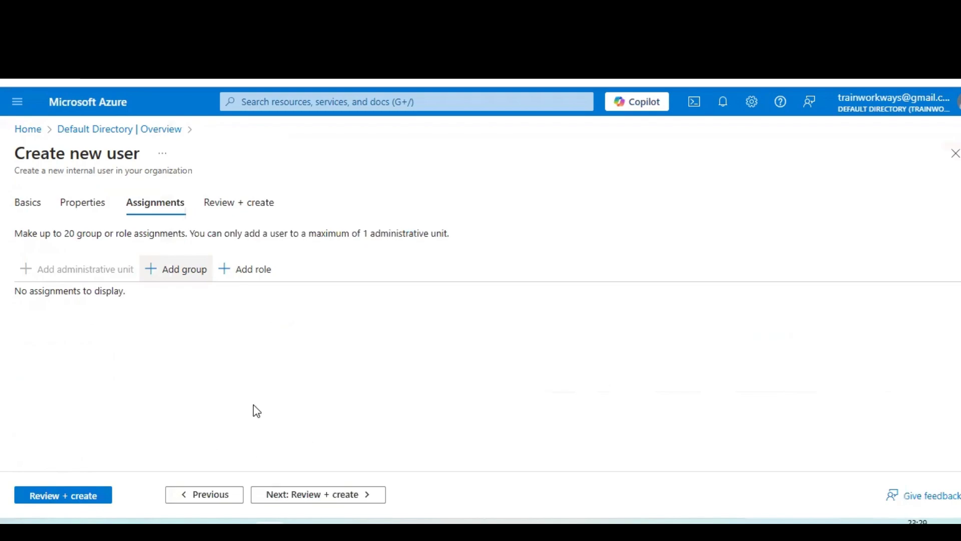
Step: Open the directory roles for the new user, mark Application Developer and look through the other available roles
{"action": "left_click", "coordinate": [250, 271]}
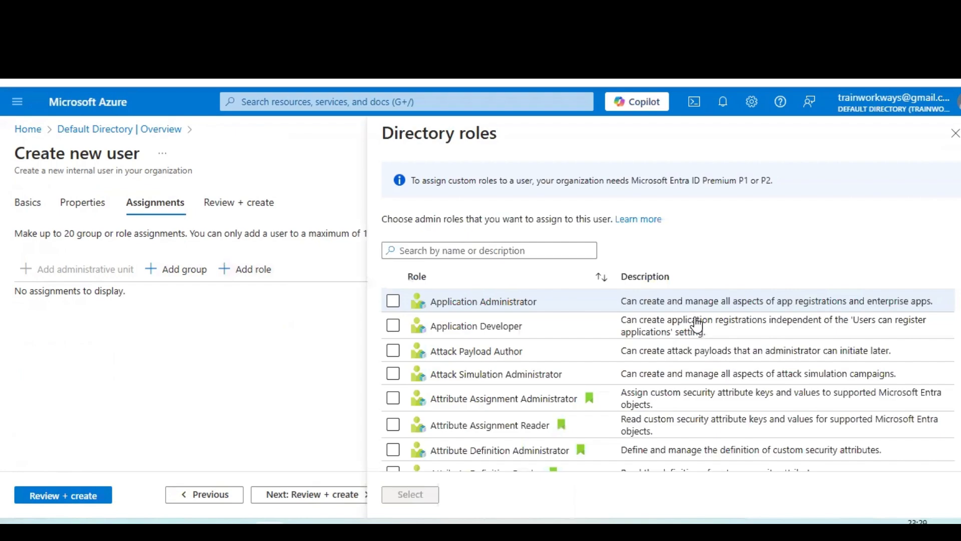
{"action": "left_click", "coordinate": [393, 326]}
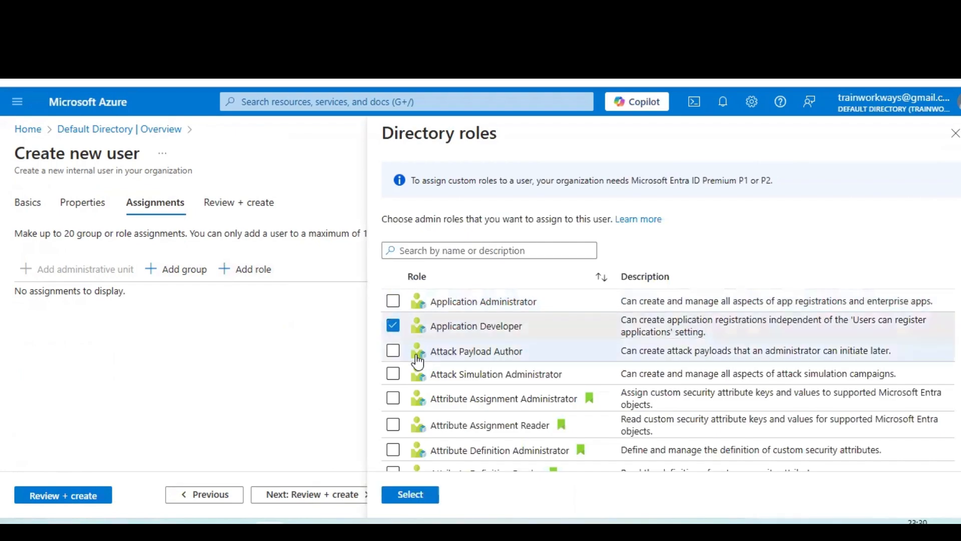
{"action": "scroll", "coordinate": [477, 386], "scroll_direction": "down", "scroll_amount": 3}
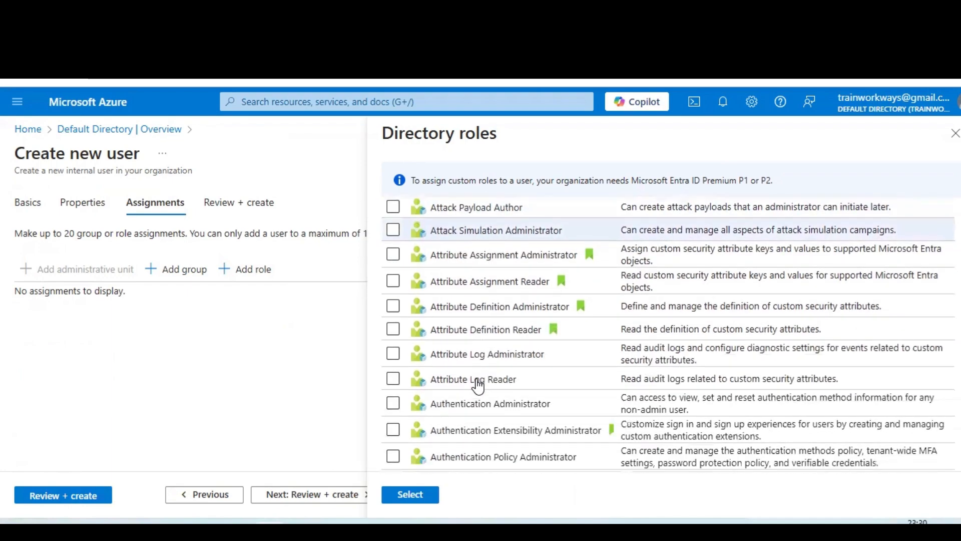
{"action": "scroll", "coordinate": [478, 386], "scroll_direction": "down", "scroll_amount": 2}
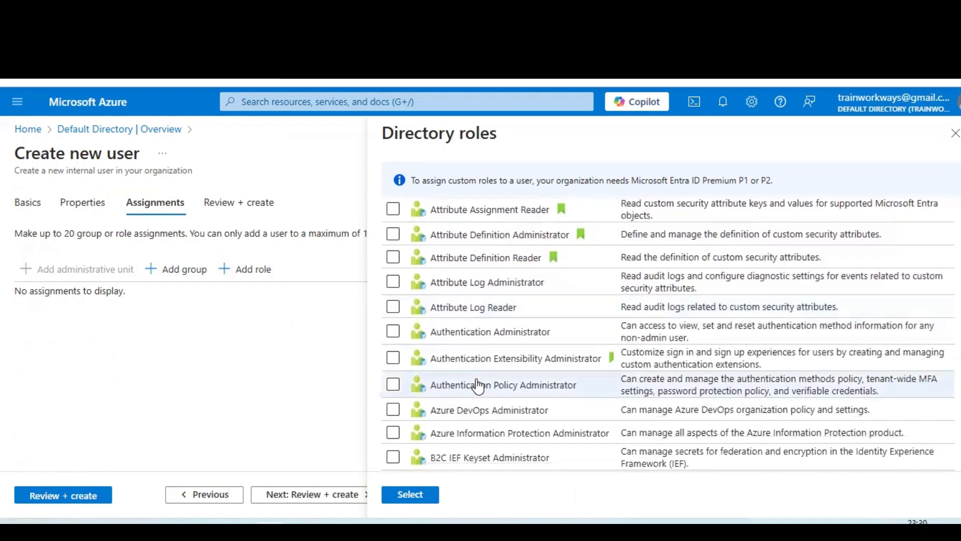
{"action": "scroll", "coordinate": [479, 386], "scroll_direction": "down", "scroll_amount": 3}
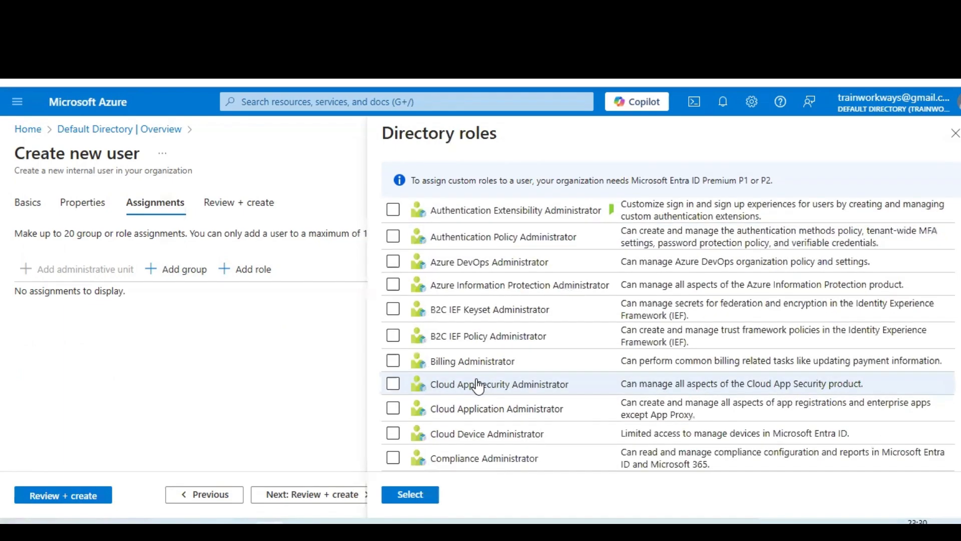
{"action": "scroll", "coordinate": [478, 386], "scroll_direction": "down", "scroll_amount": 3}
{"action": "scroll", "coordinate": [478, 386], "scroll_direction": "up", "scroll_amount": 2}
{"action": "scroll", "coordinate": [455, 275], "scroll_direction": "up", "scroll_amount": 5}
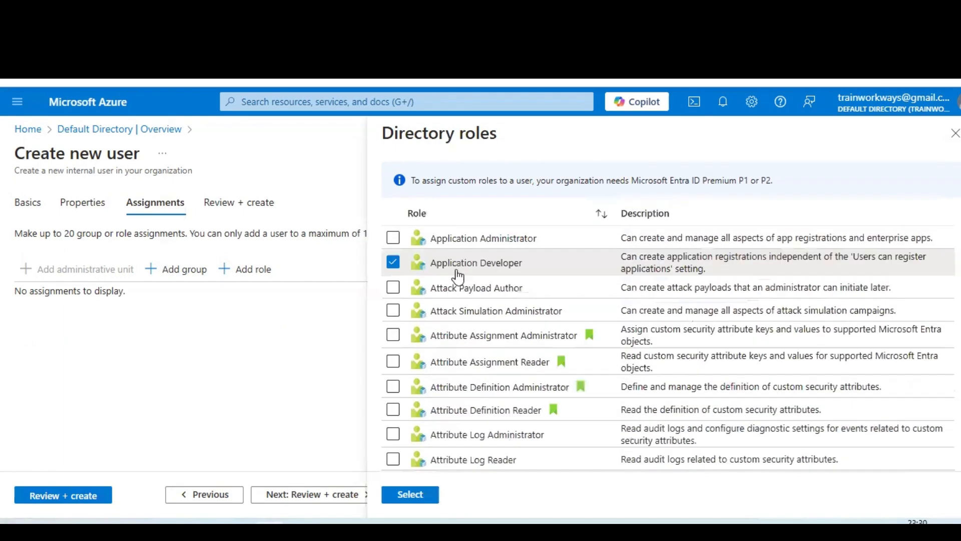
Step: Search the directory roles for "developer", assign Application Developer to the new user and decline saving the password in the browser
{"action": "left_click", "coordinate": [463, 250]}
{"action": "type", "text": "devloper"}
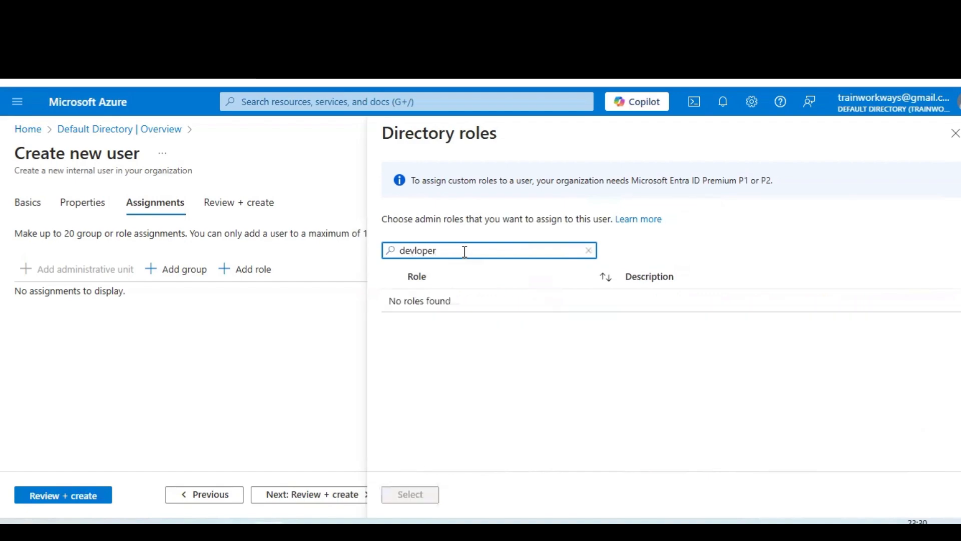
{"action": "key", "text": "BackSpace"}
{"action": "key", "text": "BackSpace"}
{"action": "key", "text": "BackSpace"}
{"action": "key", "text": "BackSpace"}
{"action": "key", "text": "BackSpace"}
{"action": "type", "text": "eloper"}
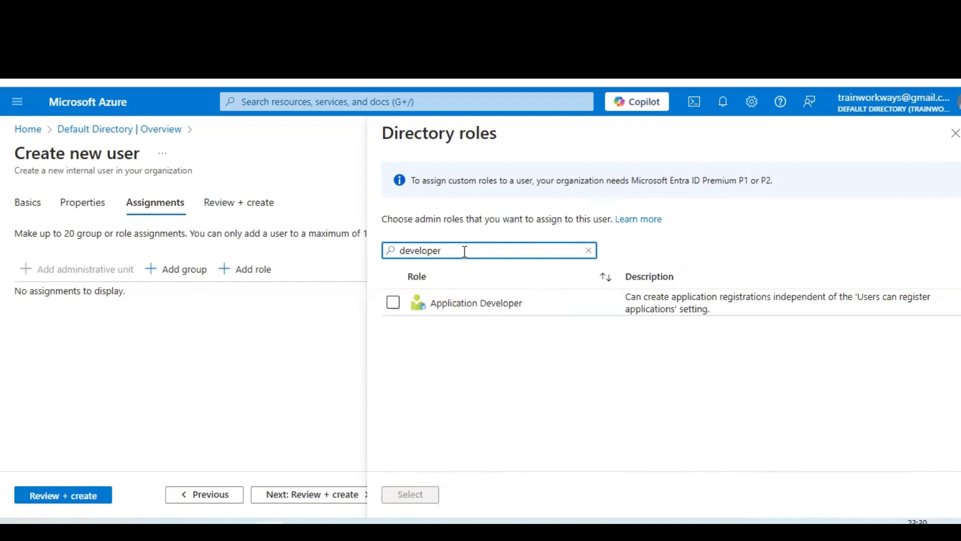
{"action": "left_click", "coordinate": [393, 302]}
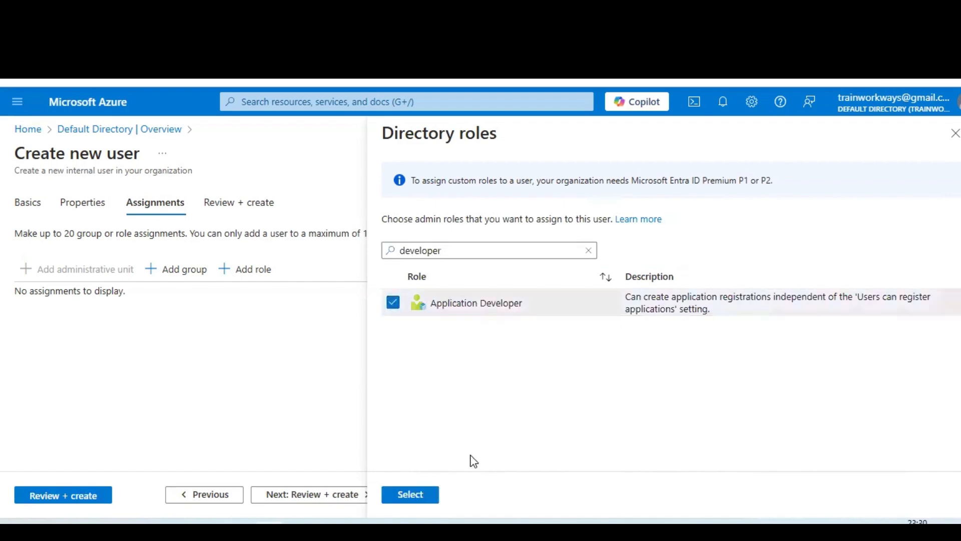
{"action": "left_click", "coordinate": [412, 496]}
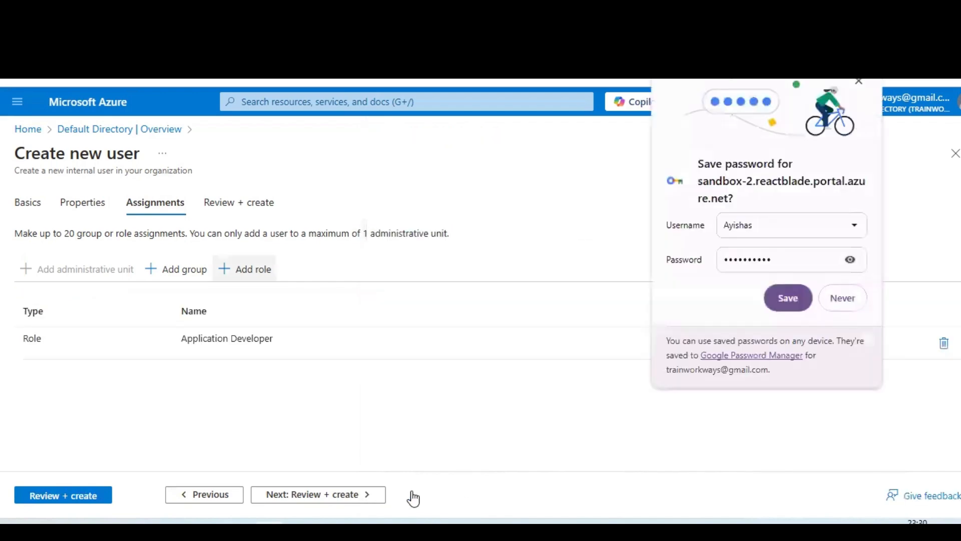
{"action": "left_click", "coordinate": [843, 301]}
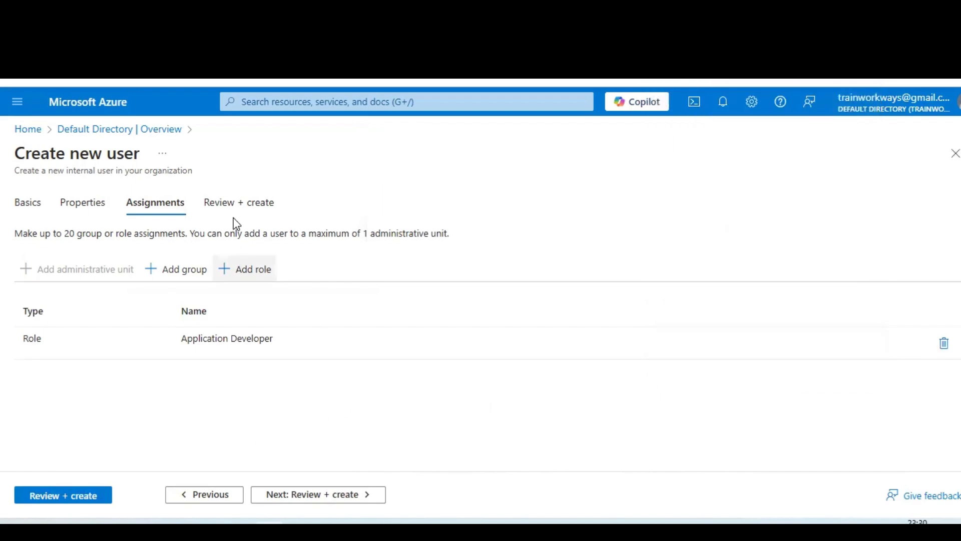
Step: Review the new user's settings, reveal the generated password and create the user
{"action": "left_click", "coordinate": [302, 496]}
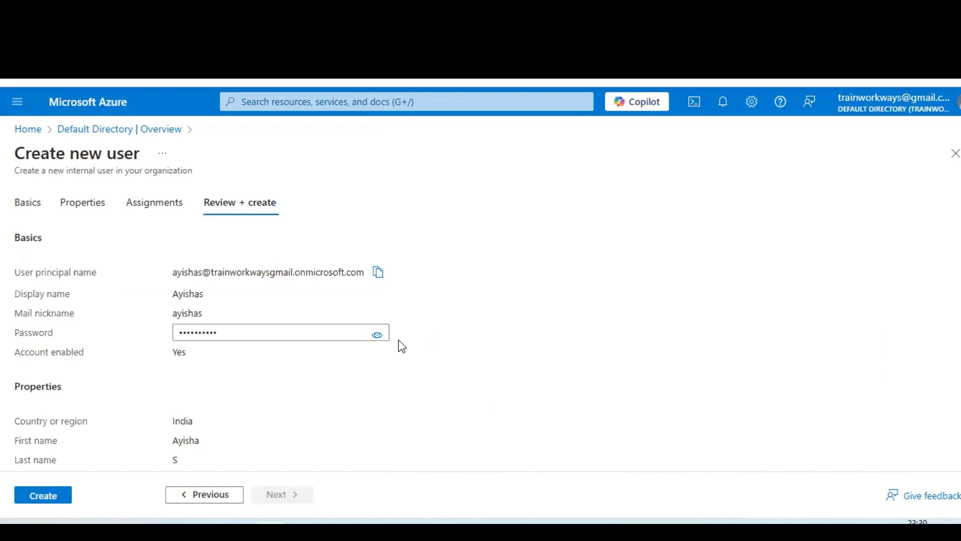
{"action": "left_click", "coordinate": [378, 335]}
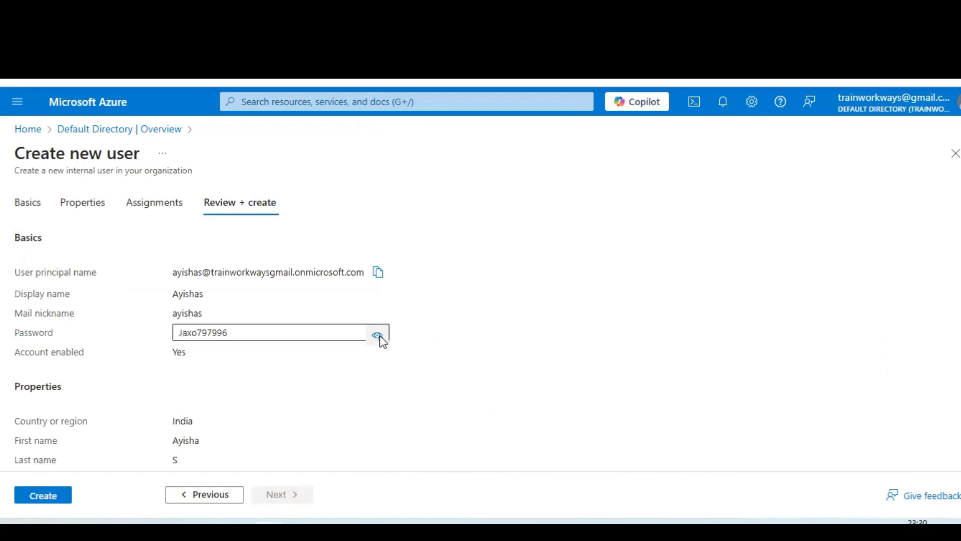
{"action": "left_click", "coordinate": [252, 333]}
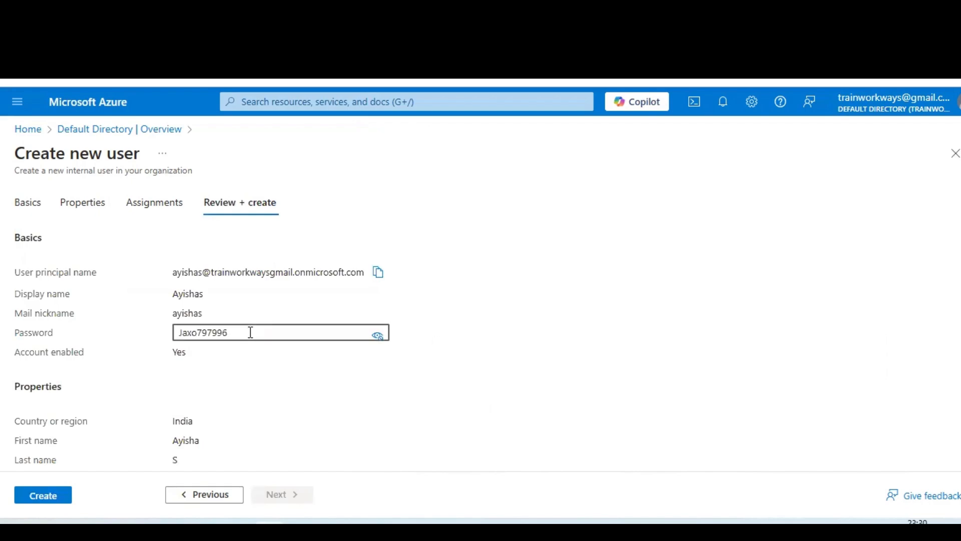
{"action": "double_click", "coordinate": [251, 332]}
{"action": "scroll", "coordinate": [329, 415], "scroll_direction": "down", "scroll_amount": 2}
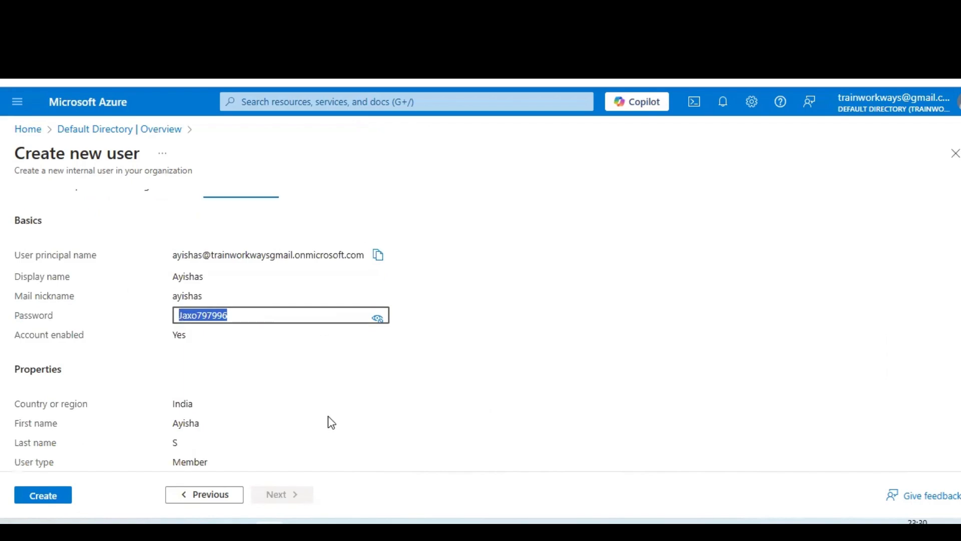
{"action": "left_click", "coordinate": [425, 255]}
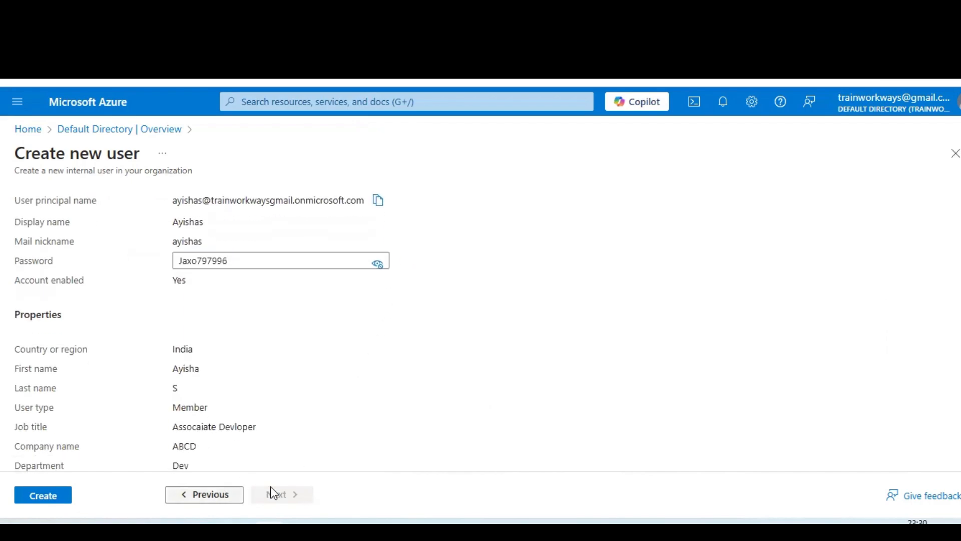
{"action": "left_click", "coordinate": [68, 498]}
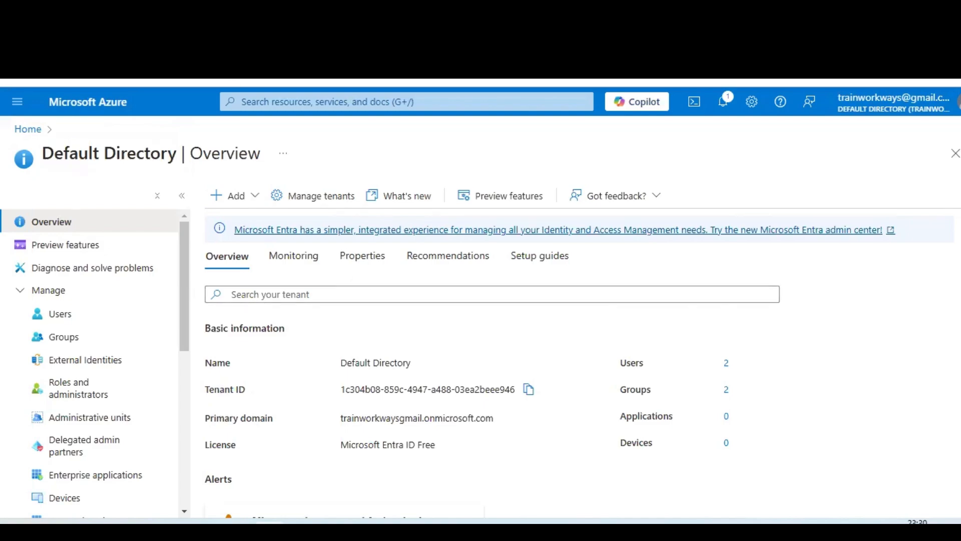
Step: Return to the AD-Developer group's members, refresh the list and check which users are available to add
{"action": "left_click", "coordinate": [66, 75]}
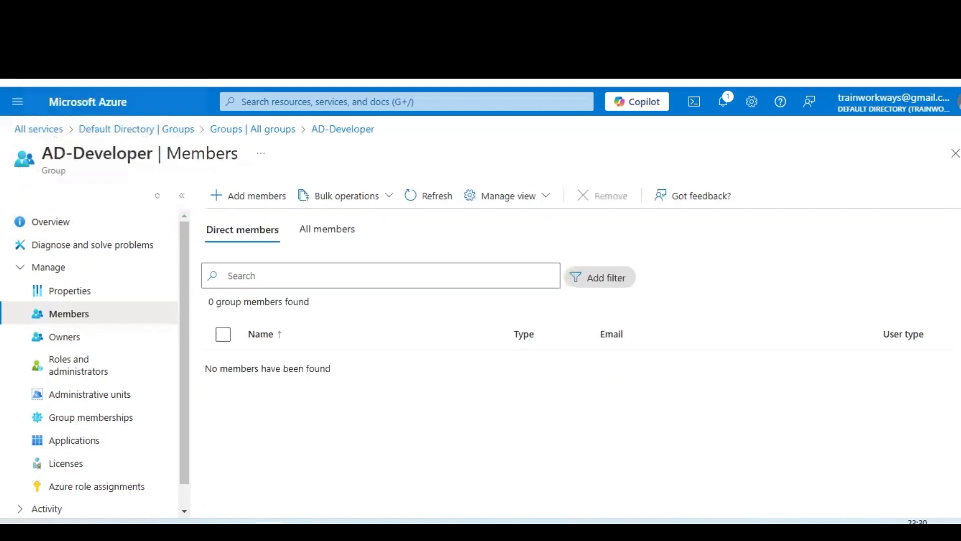
{"action": "left_click", "coordinate": [415, 200]}
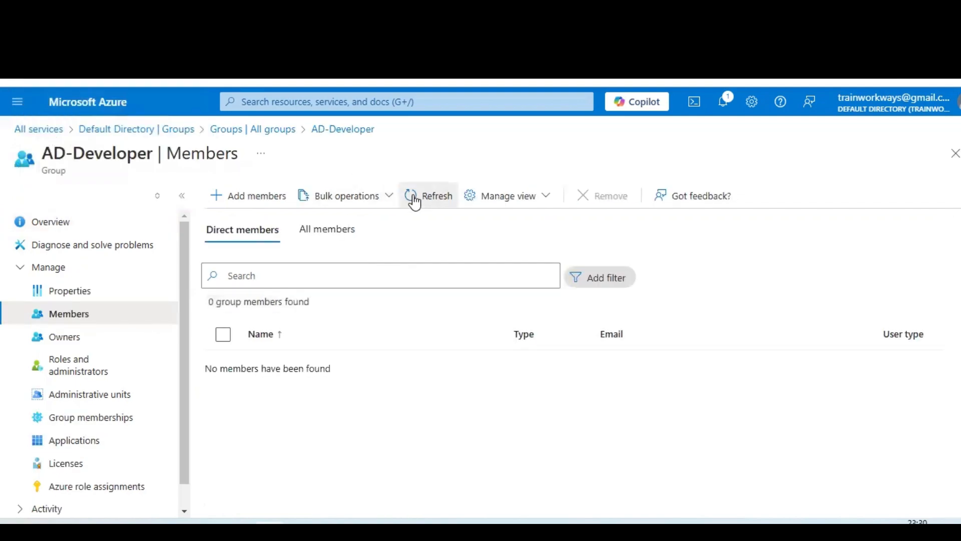
{"action": "left_click", "coordinate": [257, 196]}
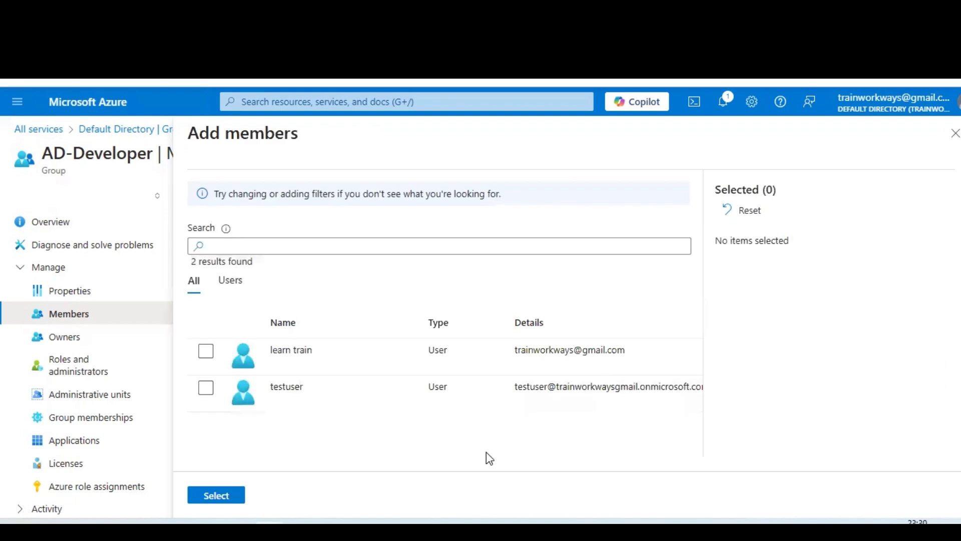
{"action": "left_click", "coordinate": [745, 221]}
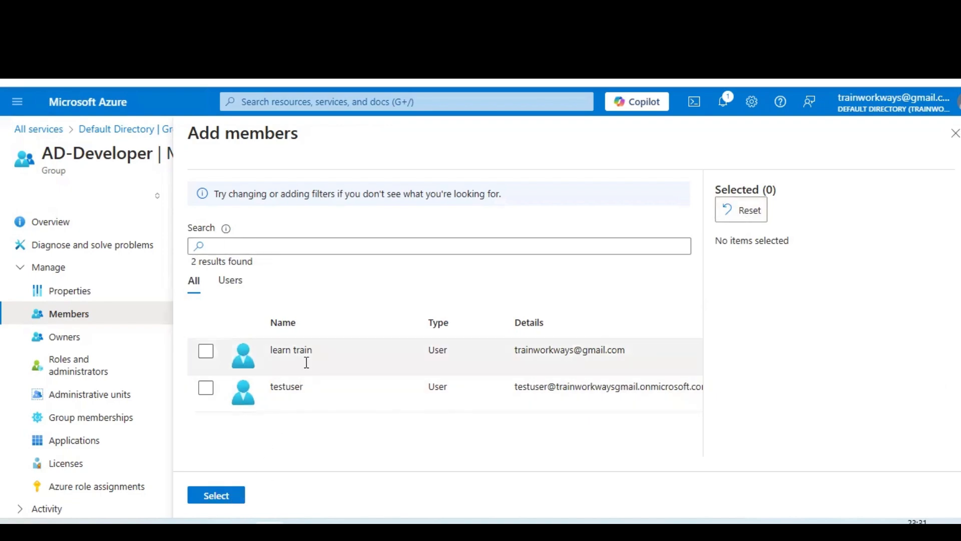
Step: Look over the Default Directory overview and open its list of users to check for the new user
{"action": "left_click", "coordinate": [61, 319]}
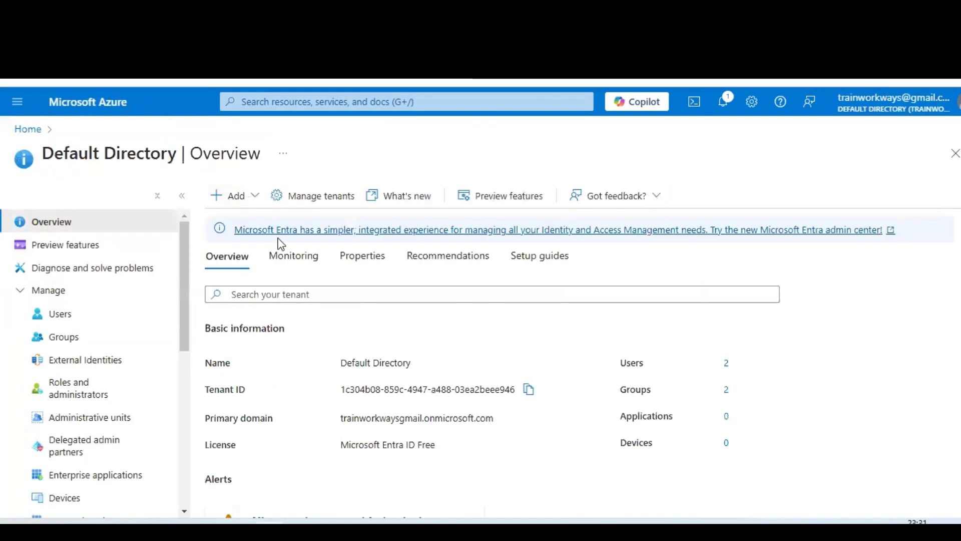
{"action": "scroll", "coordinate": [565, 378], "scroll_direction": "down", "scroll_amount": 3}
{"action": "scroll", "coordinate": [568, 384], "scroll_direction": "down", "scroll_amount": 3}
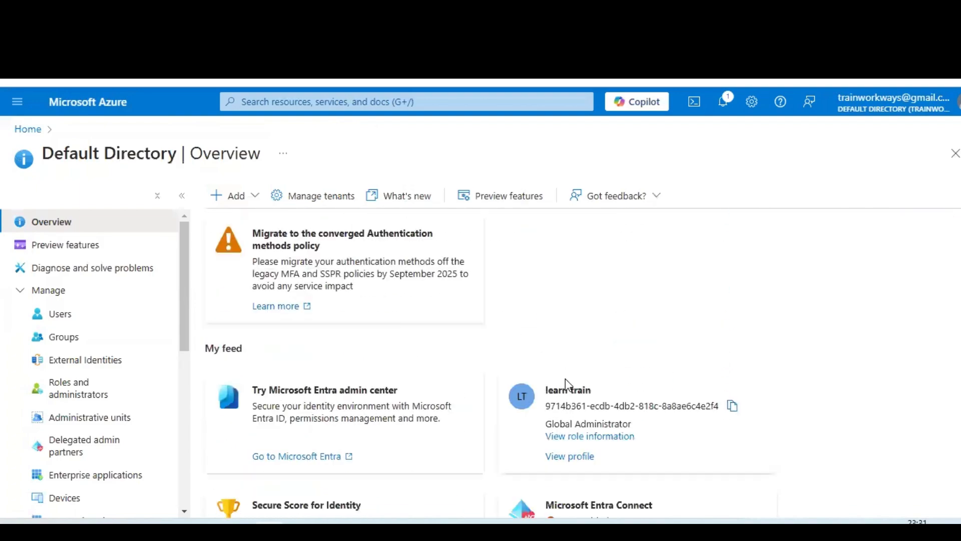
{"action": "scroll", "coordinate": [568, 384], "scroll_direction": "up", "scroll_amount": 6}
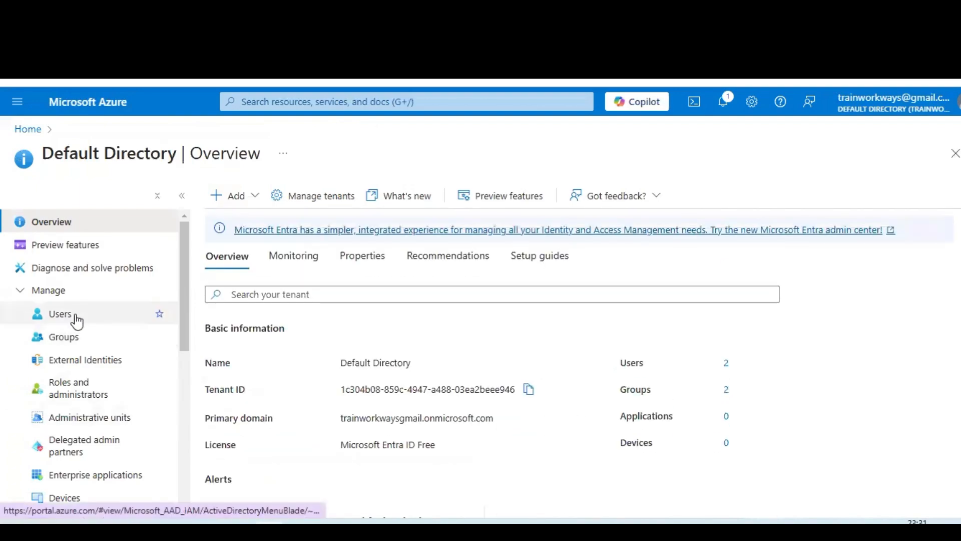
{"action": "left_click", "coordinate": [103, 316]}
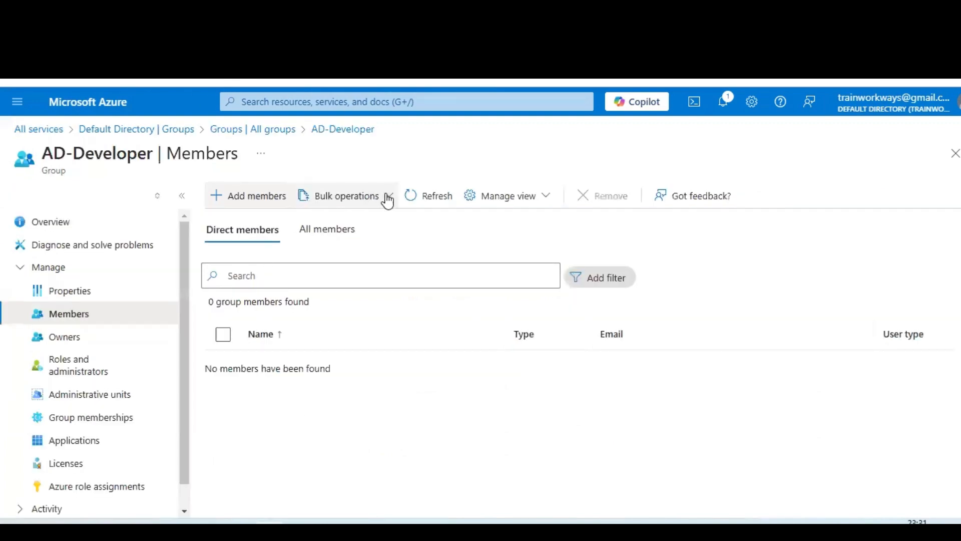
Step: Refresh the AD-Developer group's members, add the newly created user as a member and refresh the list again
{"action": "left_click", "coordinate": [411, 200]}
{"action": "left_click", "coordinate": [410, 200]}
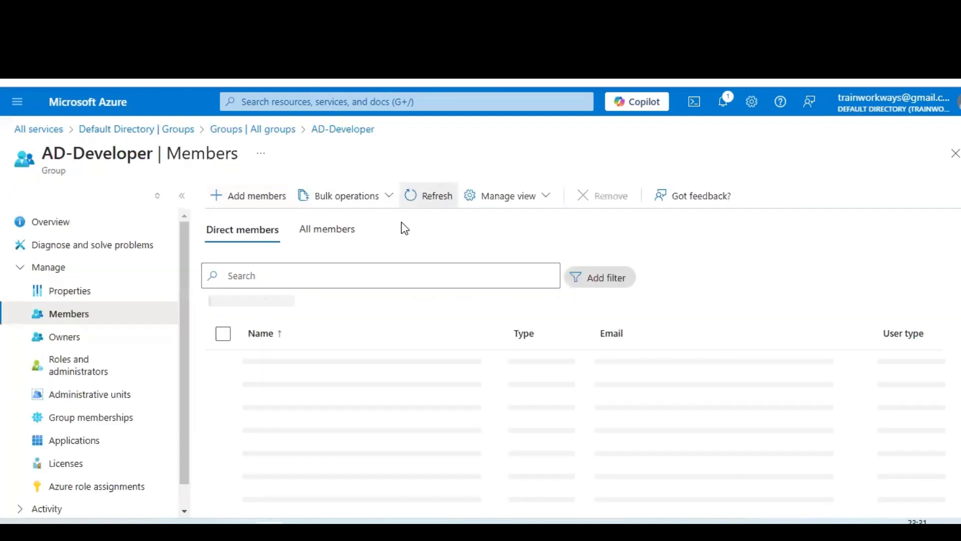
{"action": "left_click", "coordinate": [258, 201]}
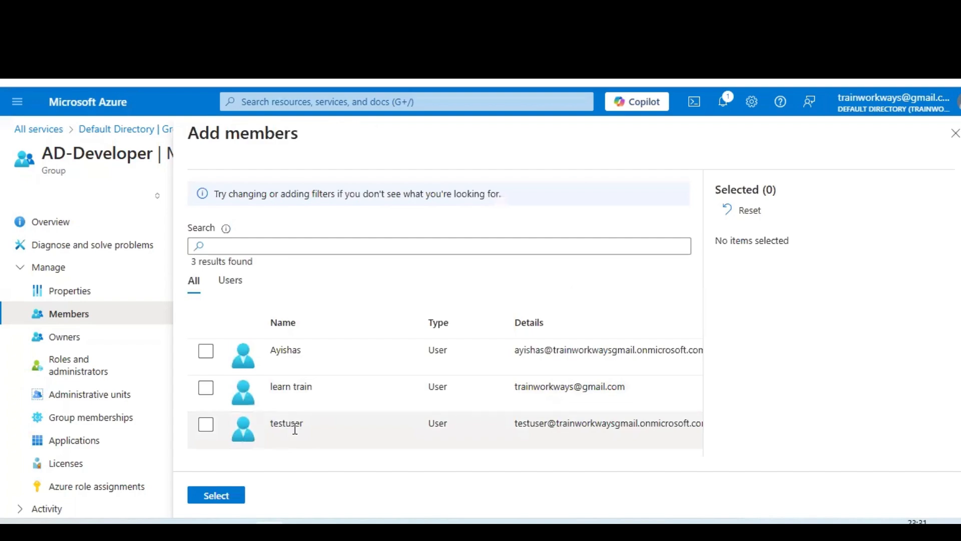
{"action": "left_click", "coordinate": [205, 352]}
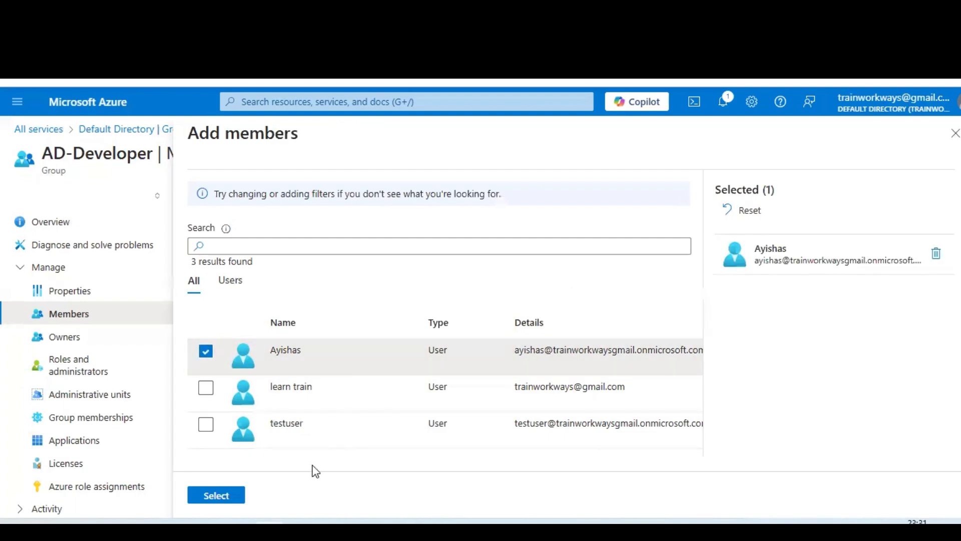
{"action": "left_click", "coordinate": [233, 498]}
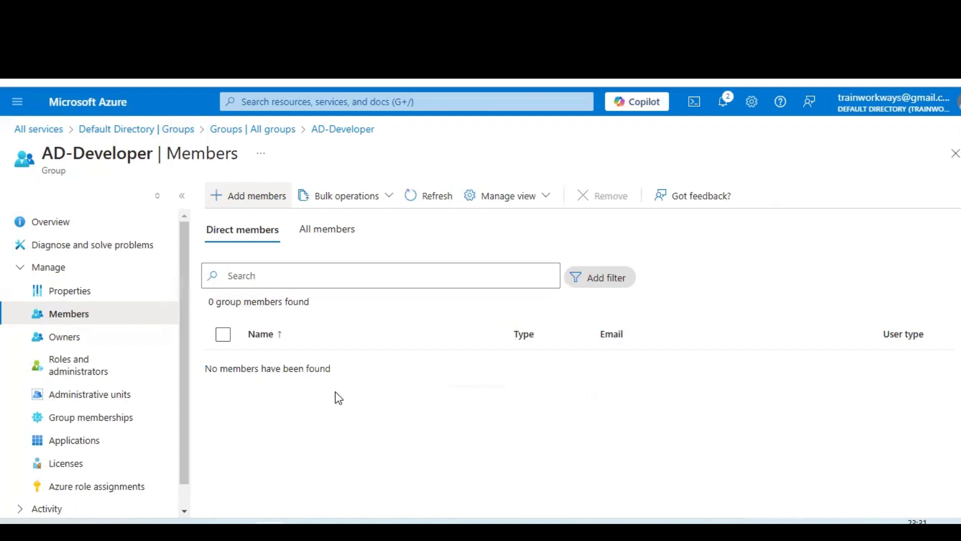
{"action": "left_click", "coordinate": [445, 208]}
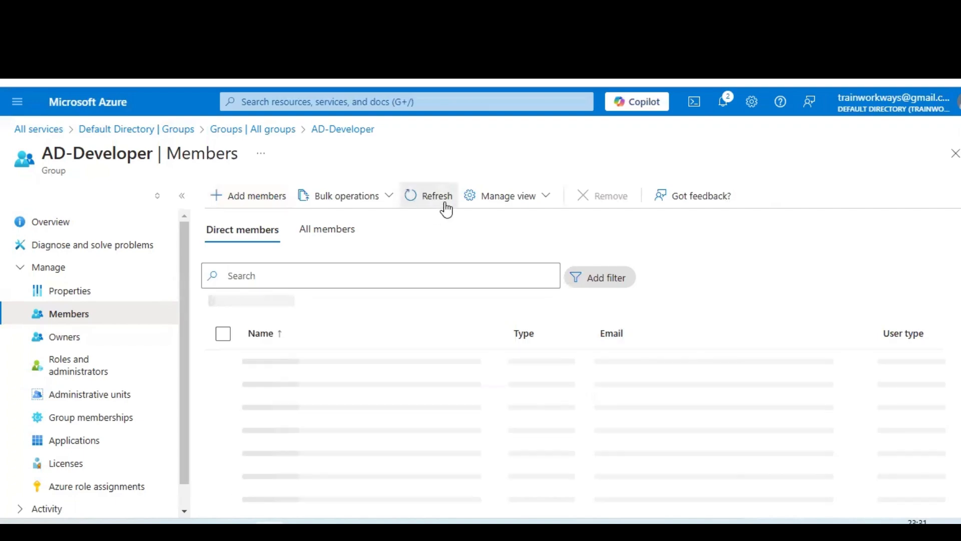
Step: Check the AD-Developer group's direct members against its full member list and open the added member's user profile
{"action": "left_click", "coordinate": [224, 367]}
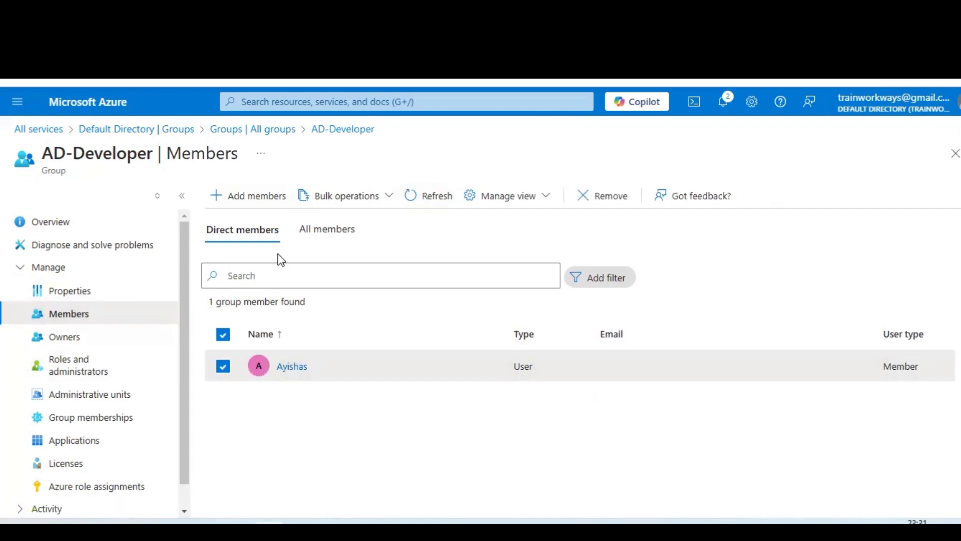
{"action": "left_click", "coordinate": [336, 240]}
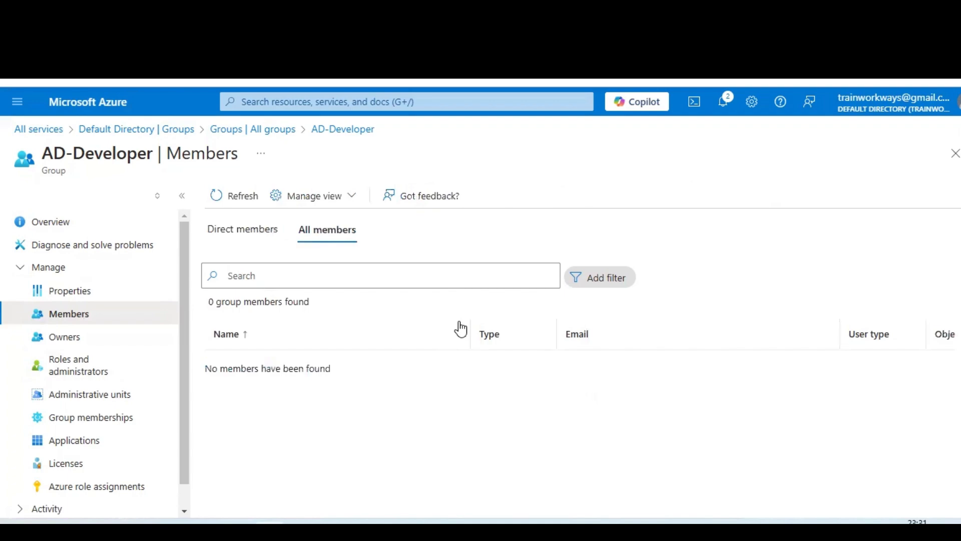
{"action": "left_click", "coordinate": [246, 244]}
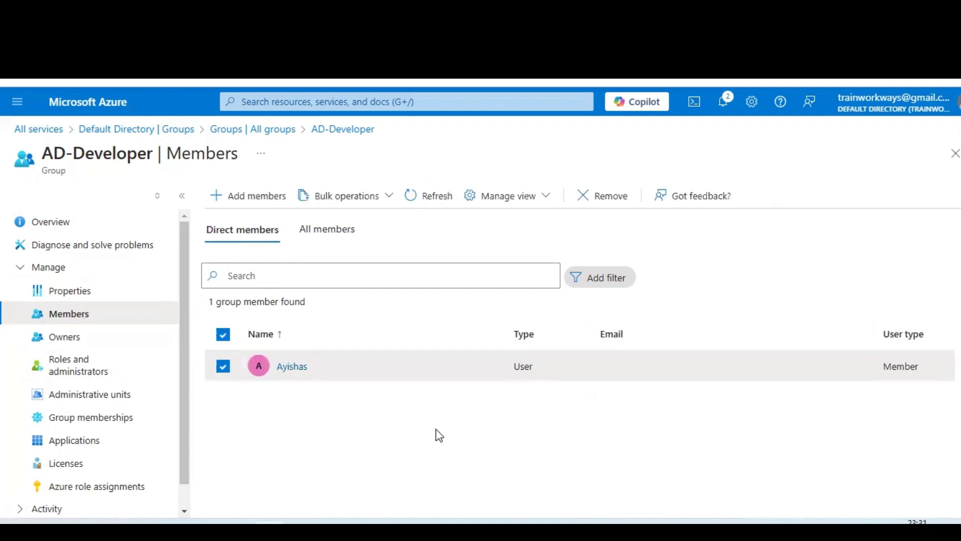
{"action": "left_click", "coordinate": [294, 369]}
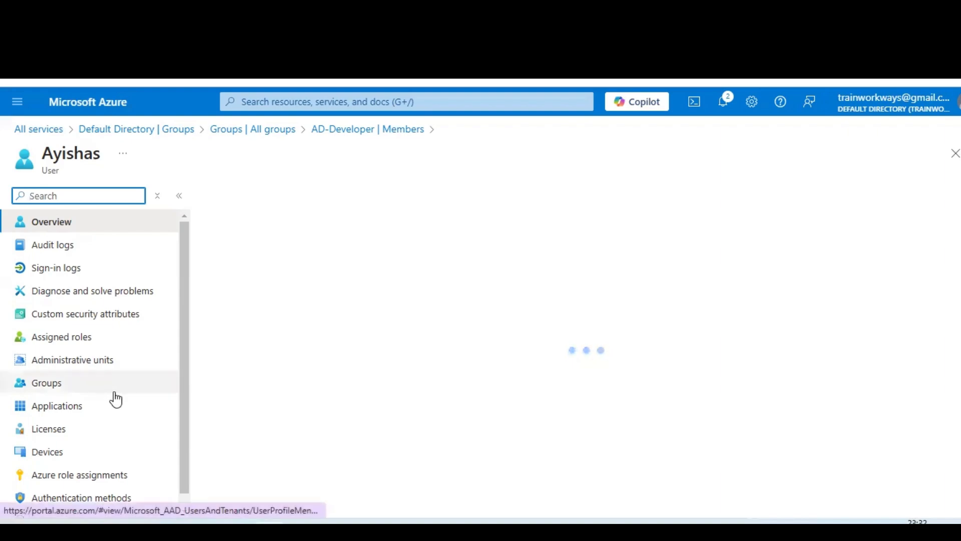
{"action": "scroll", "coordinate": [113, 399], "scroll_direction": "down", "scroll_amount": 1}
{"action": "scroll", "coordinate": [115, 399], "scroll_direction": "up", "scroll_amount": 1}
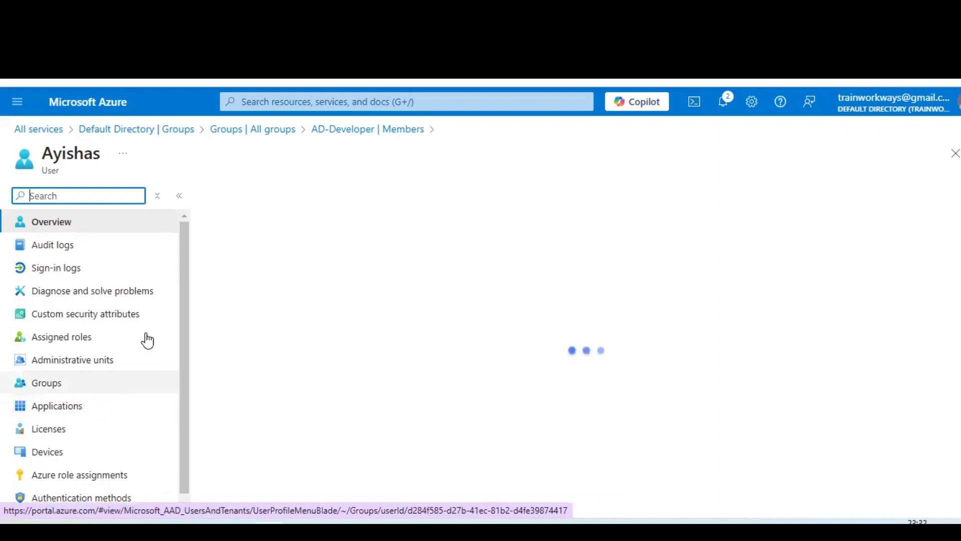
Step: Open the Default Directory's roles and administrators and examine the built-in roles, their descriptions and assignments
{"action": "left_click", "coordinate": [131, 131]}
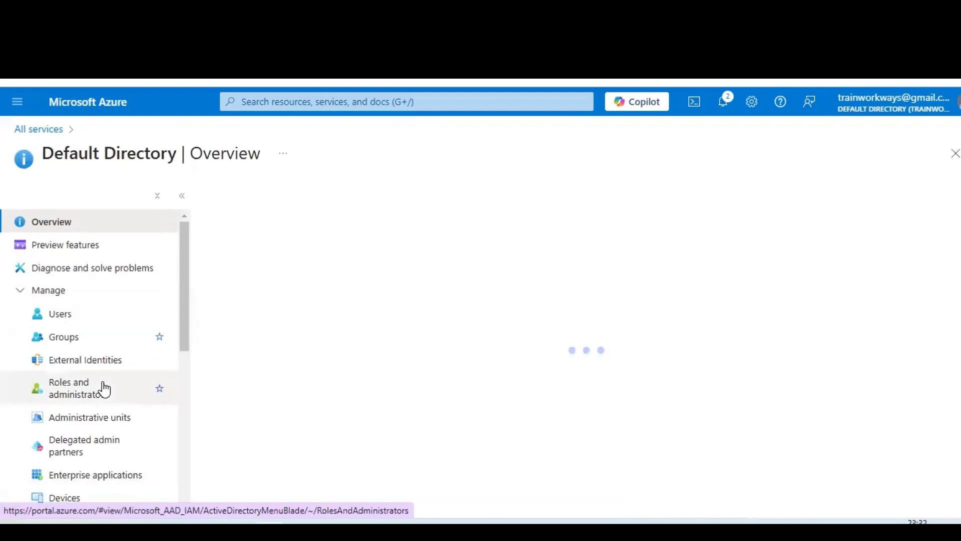
{"action": "scroll", "coordinate": [96, 370], "scroll_direction": "down", "scroll_amount": 3}
{"action": "left_click", "coordinate": [77, 324]}
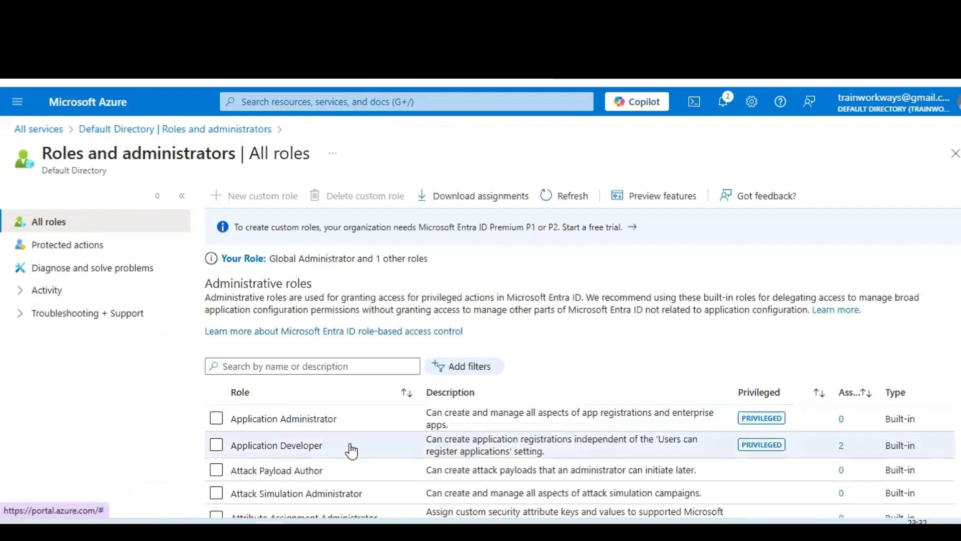
{"action": "scroll", "coordinate": [351, 456], "scroll_direction": "down", "scroll_amount": 2}
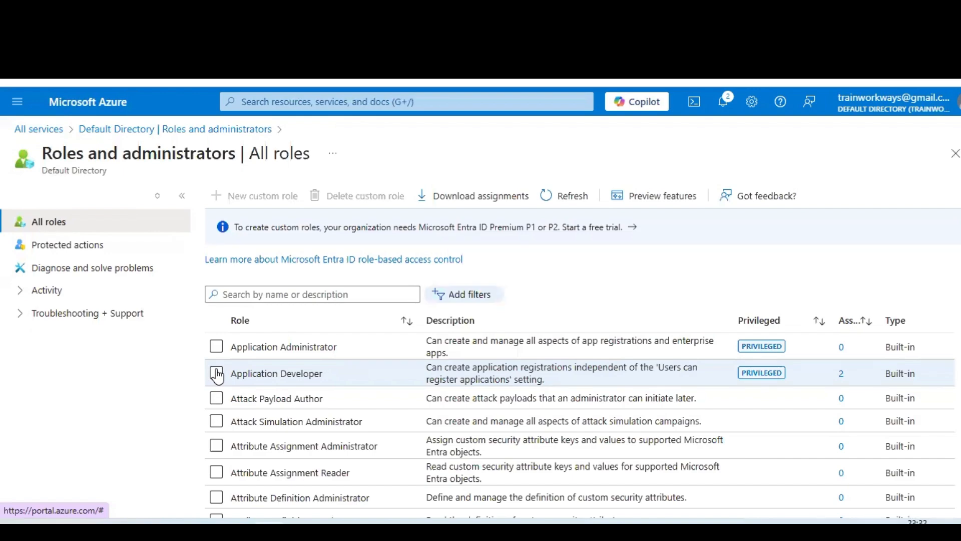
{"action": "scroll", "coordinate": [218, 376], "scroll_direction": "down", "scroll_amount": 5}
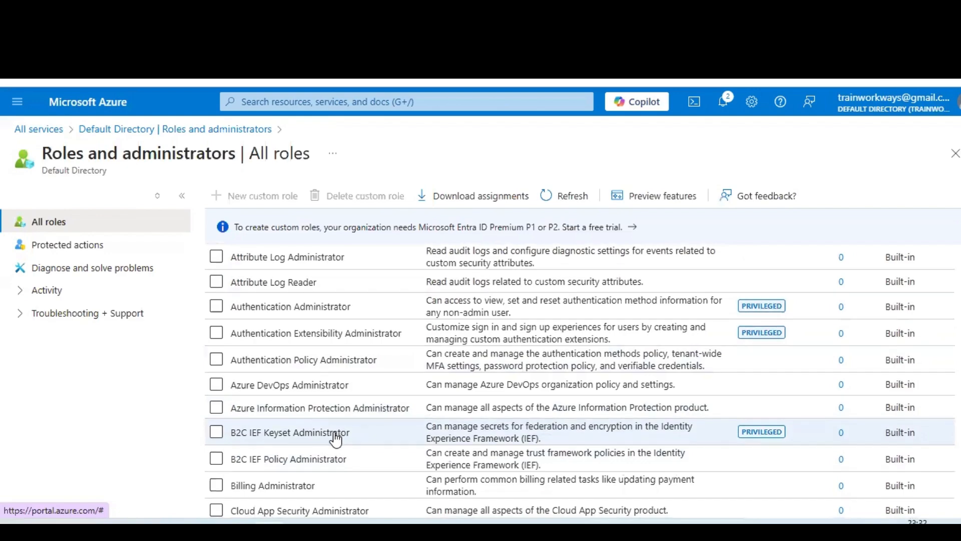
{"action": "scroll", "coordinate": [336, 439], "scroll_direction": "down", "scroll_amount": 15}
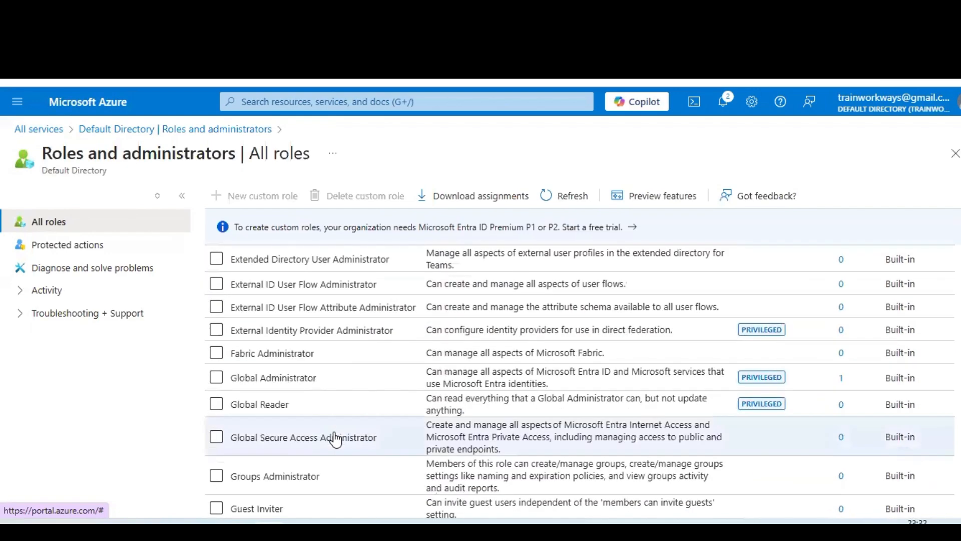
{"action": "scroll", "coordinate": [336, 439], "scroll_direction": "down", "scroll_amount": 3}
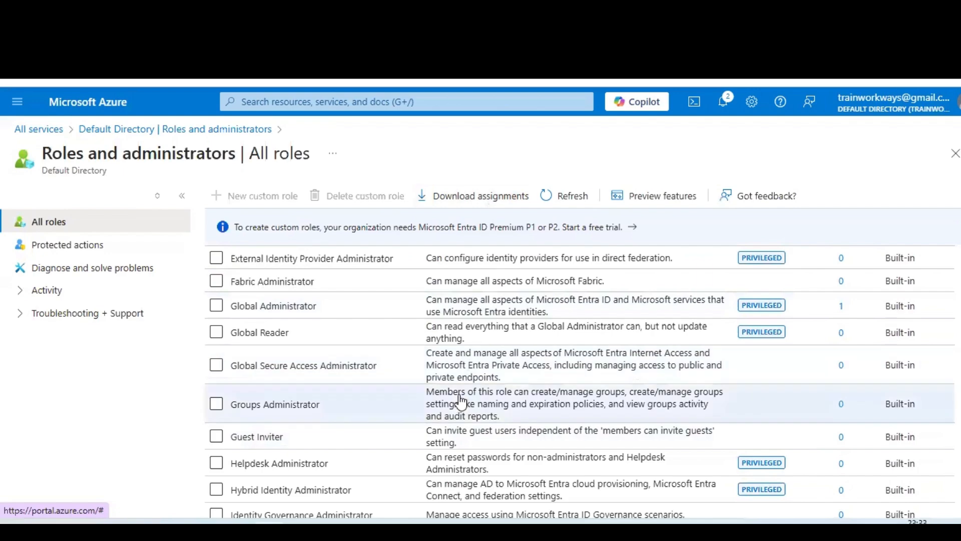
{"action": "scroll", "coordinate": [311, 370], "scroll_direction": "up", "scroll_amount": 20}
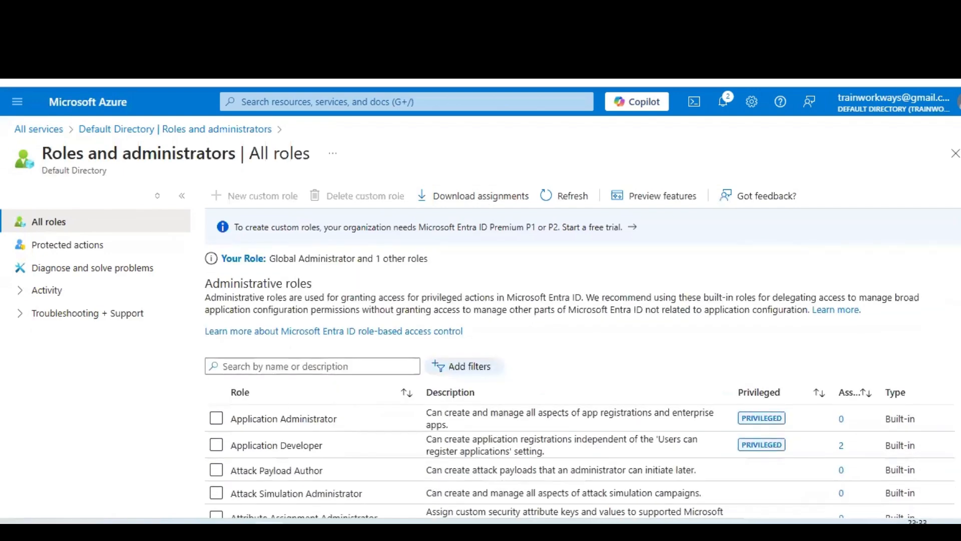
Step: Open Microsoft Entra Connect for the Default Directory and examine the Connect Sync provisioning, user sign-in and staged rollout settings
{"action": "key", "text": "alt+Left"}
{"action": "scroll", "coordinate": [91, 399], "scroll_direction": "down", "scroll_amount": 2}
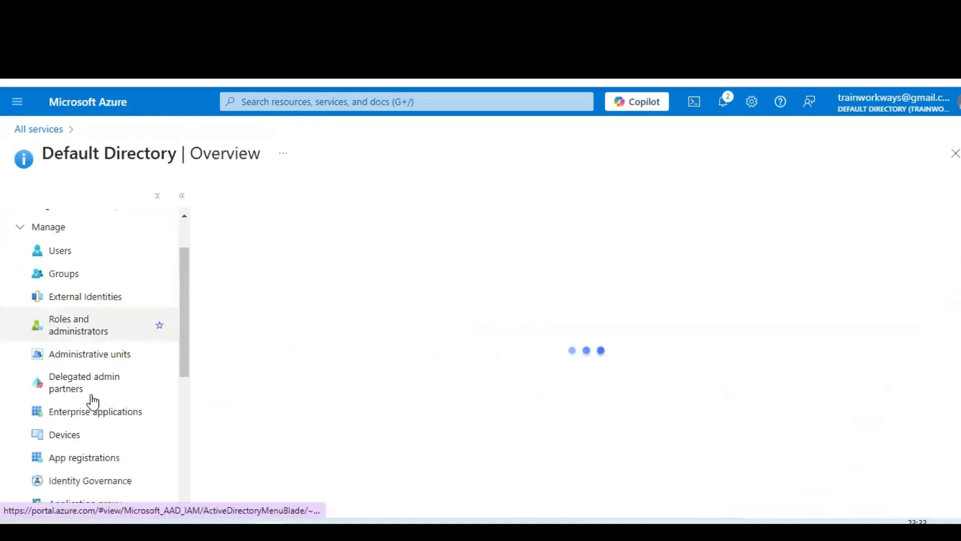
{"action": "scroll", "coordinate": [90, 369], "scroll_direction": "down", "scroll_amount": 2}
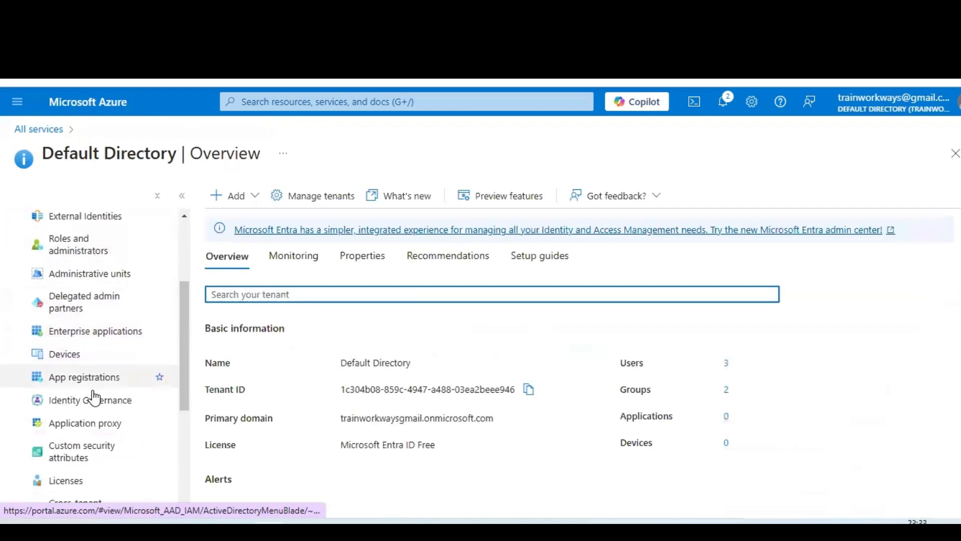
{"action": "scroll", "coordinate": [93, 410], "scroll_direction": "down", "scroll_amount": 2}
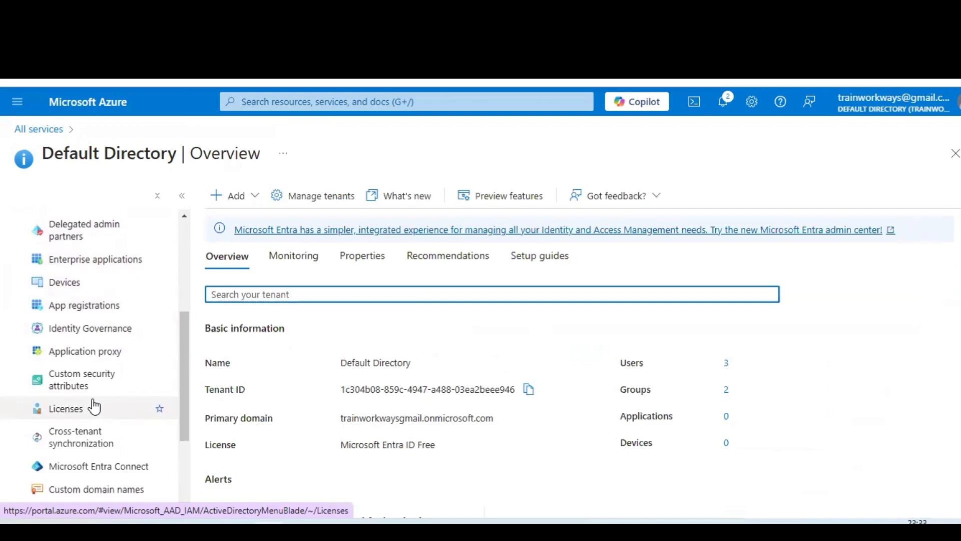
{"action": "scroll", "coordinate": [94, 408], "scroll_direction": "down", "scroll_amount": 2}
{"action": "left_click", "coordinate": [99, 404]}
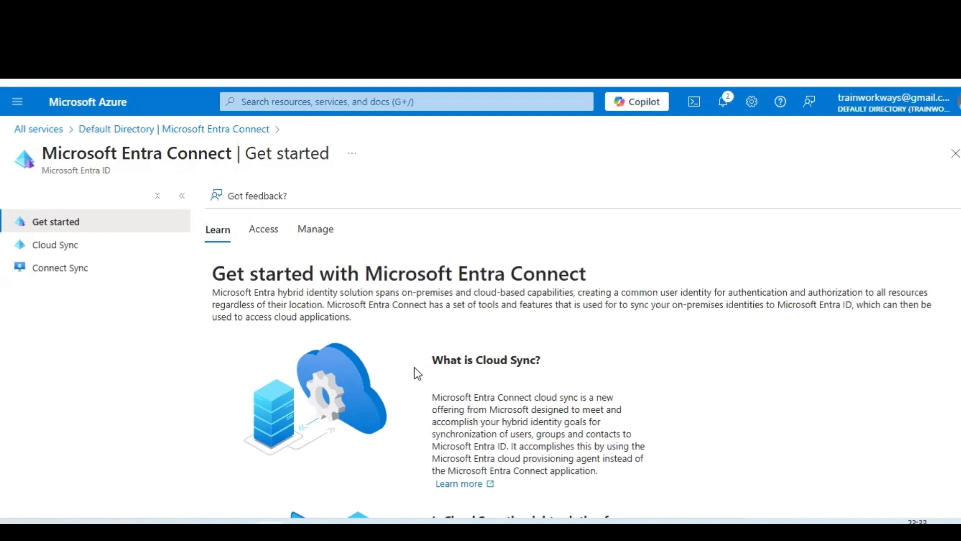
{"action": "left_click", "coordinate": [70, 270]}
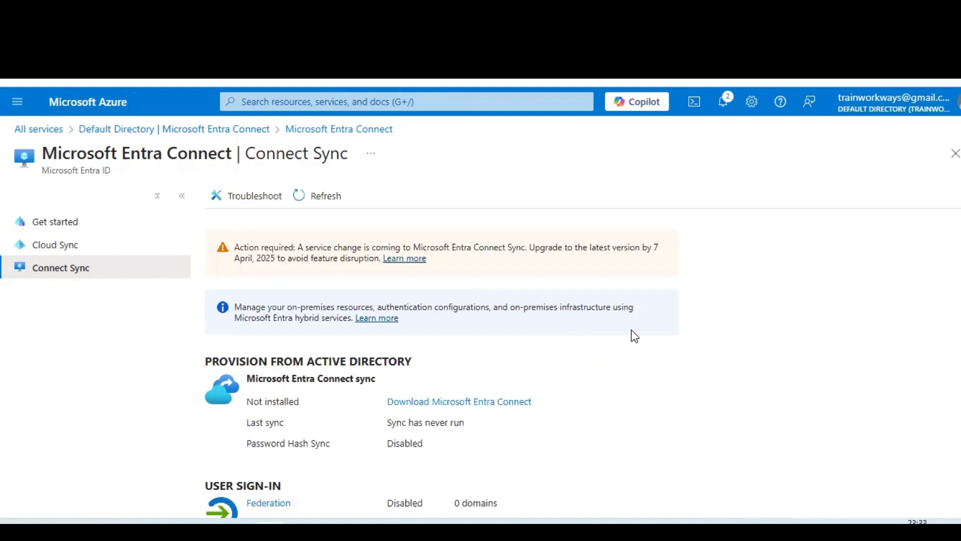
{"action": "scroll", "coordinate": [633, 333], "scroll_direction": "down", "scroll_amount": 4}
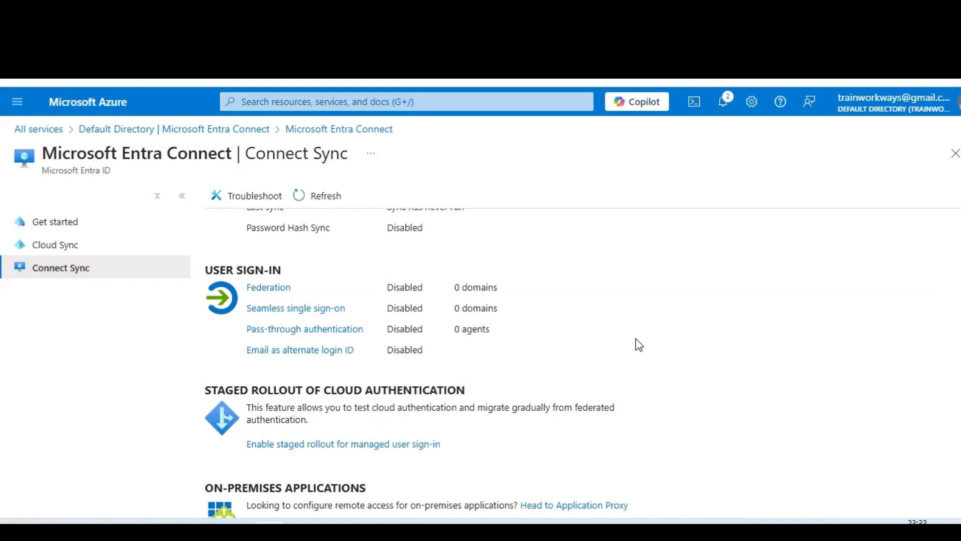
{"action": "scroll", "coordinate": [636, 344], "scroll_direction": "up", "scroll_amount": 3}
{"action": "scroll", "coordinate": [636, 344], "scroll_direction": "down", "scroll_amount": 1}
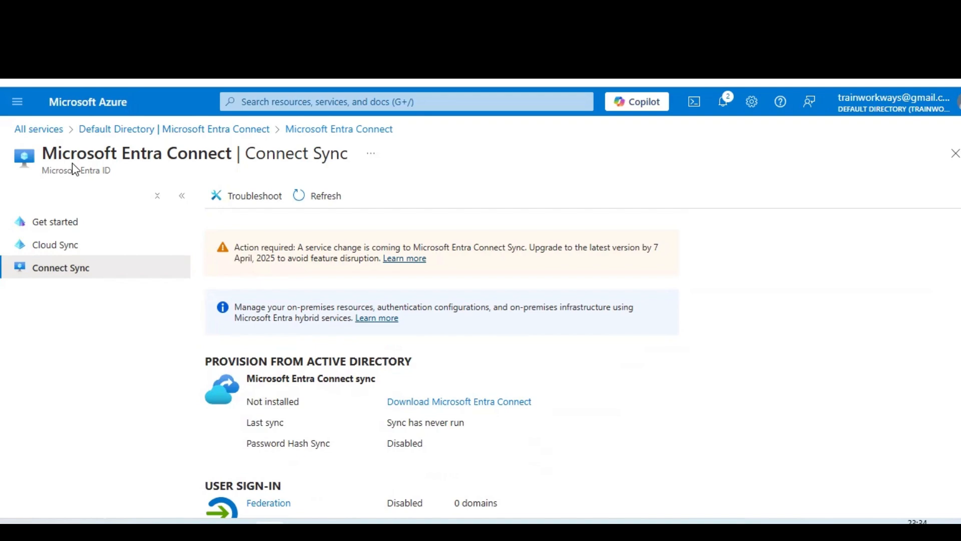
Step: Return to the Default Directory overview and look over its remaining management options
{"action": "left_click", "coordinate": [155, 131]}
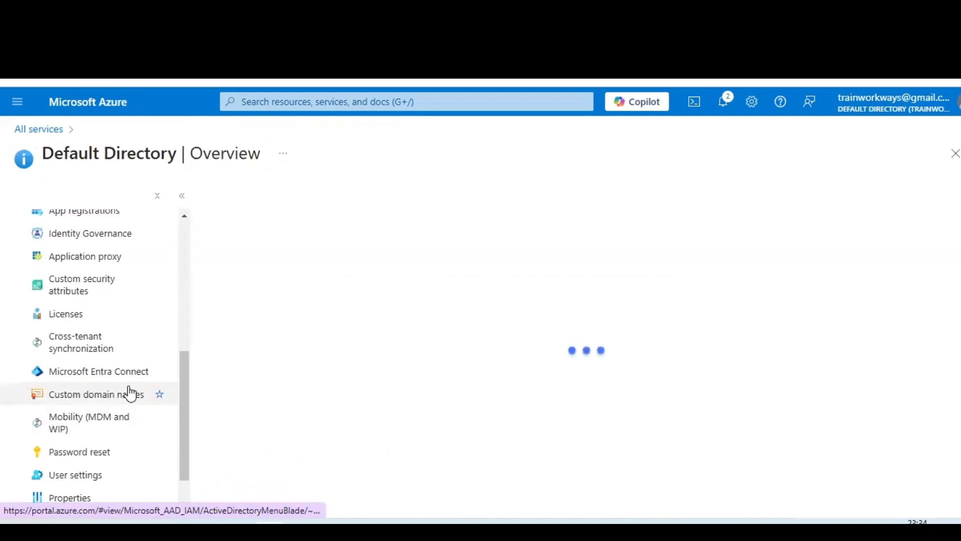
{"action": "scroll", "coordinate": [130, 394], "scroll_direction": "down", "scroll_amount": 1}
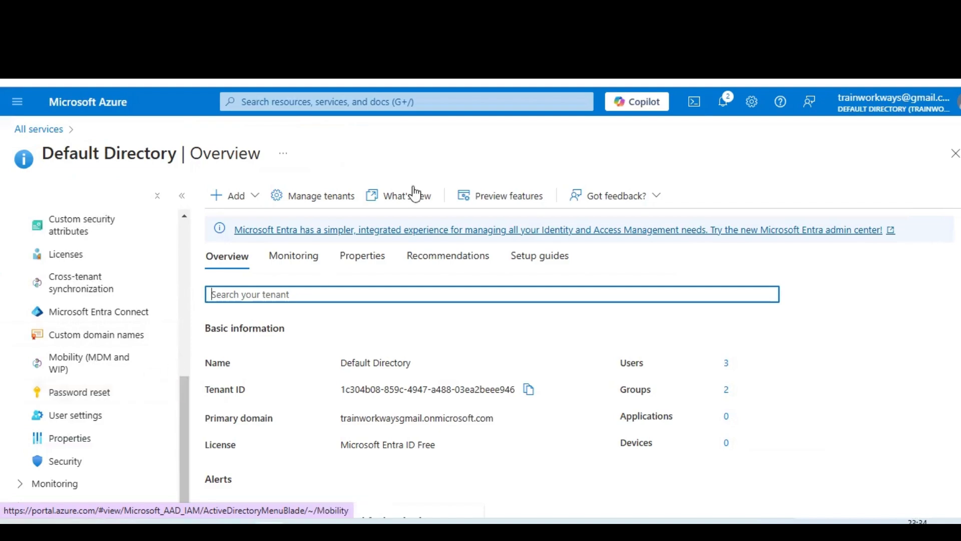
{"action": "left_click", "coordinate": [687, 80]}
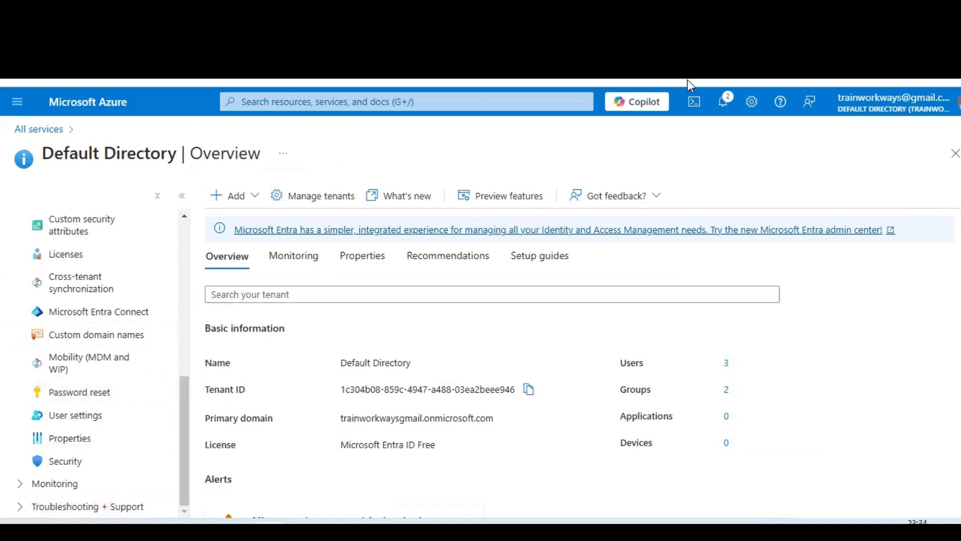